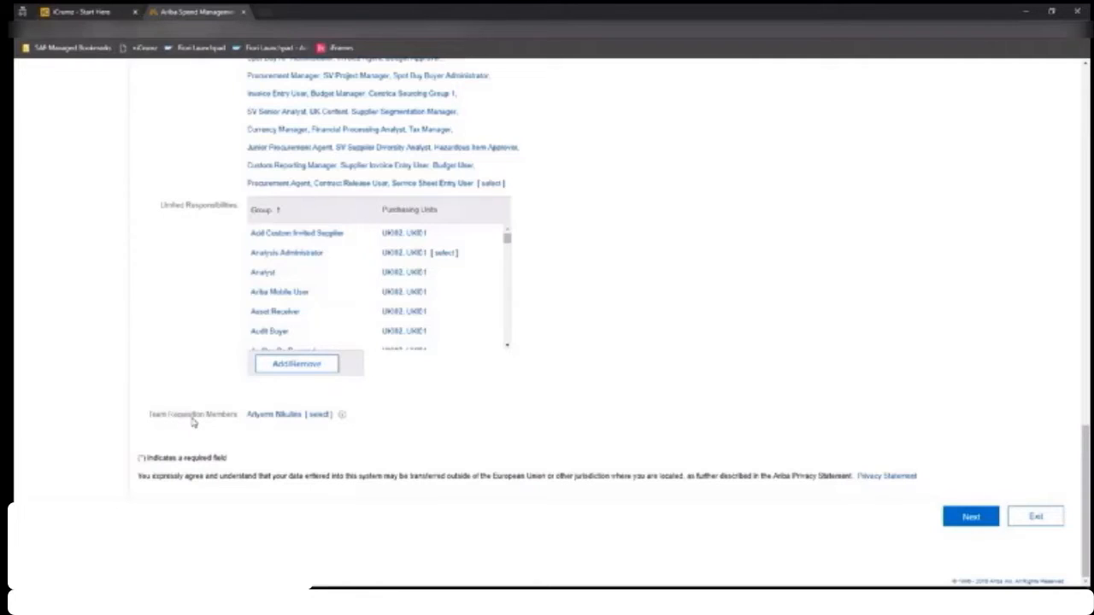
# - Exit the user profile and create a new requisition, opening the form for a non-catalog item
pyautogui.click(1036, 518)
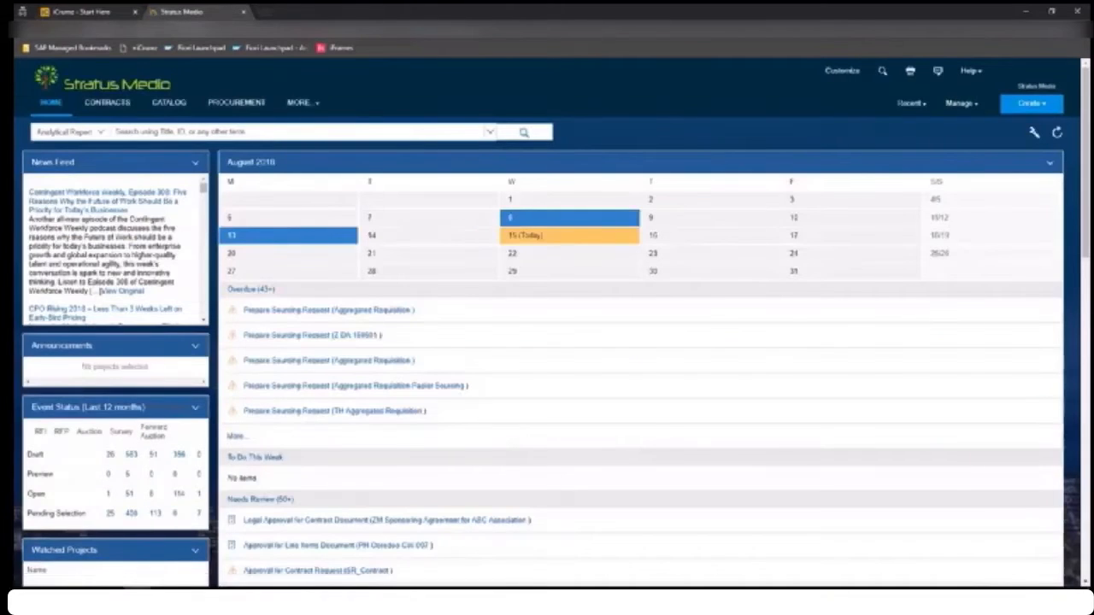
pyautogui.click(1039, 102)
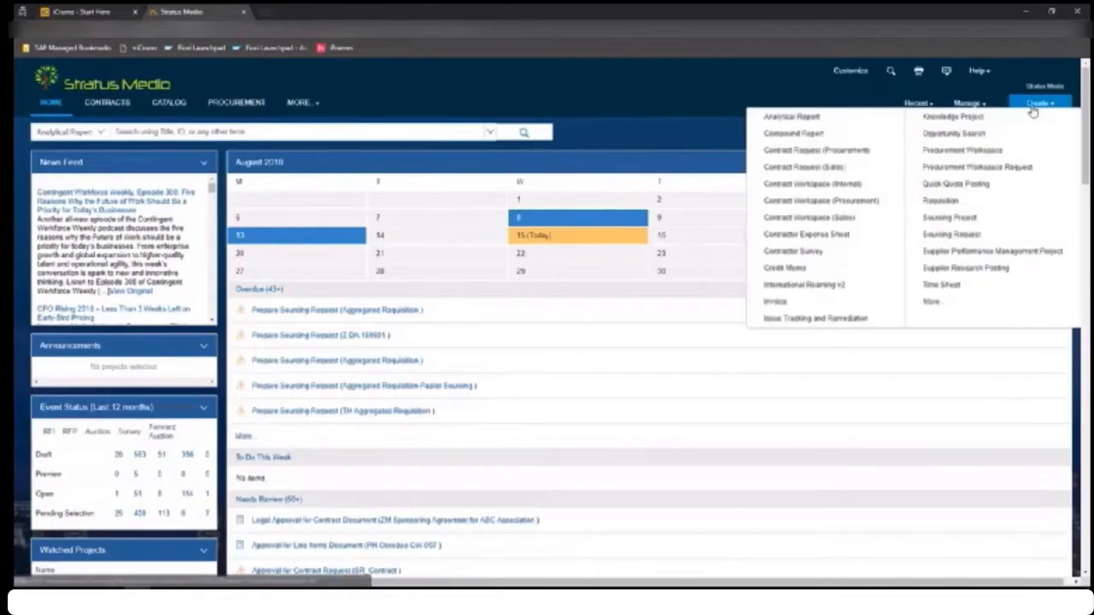
pyautogui.click(942, 204)
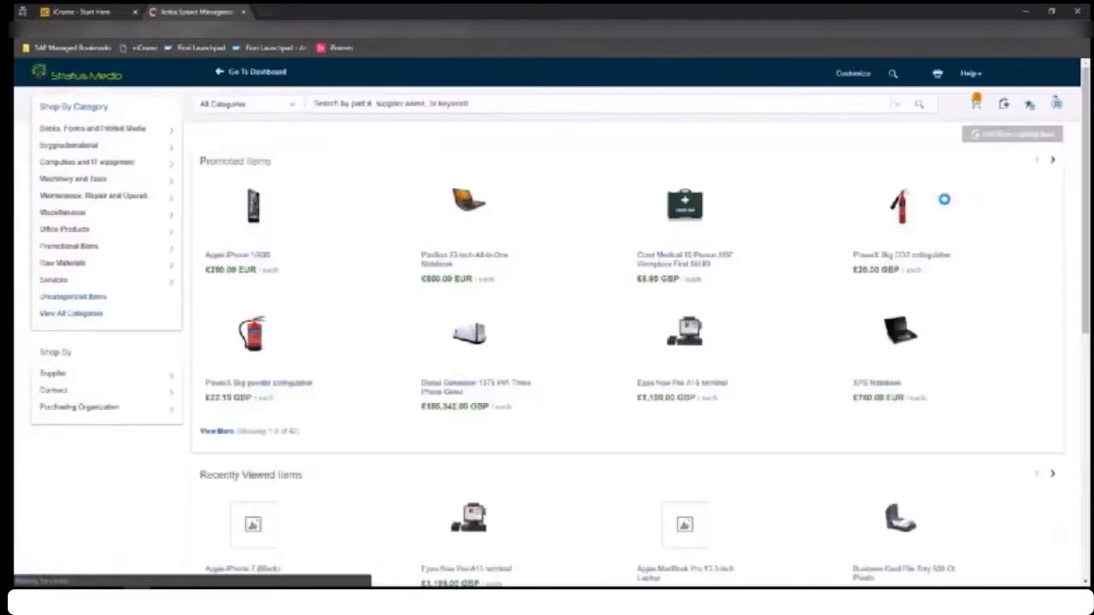
pyautogui.click(1001, 166)
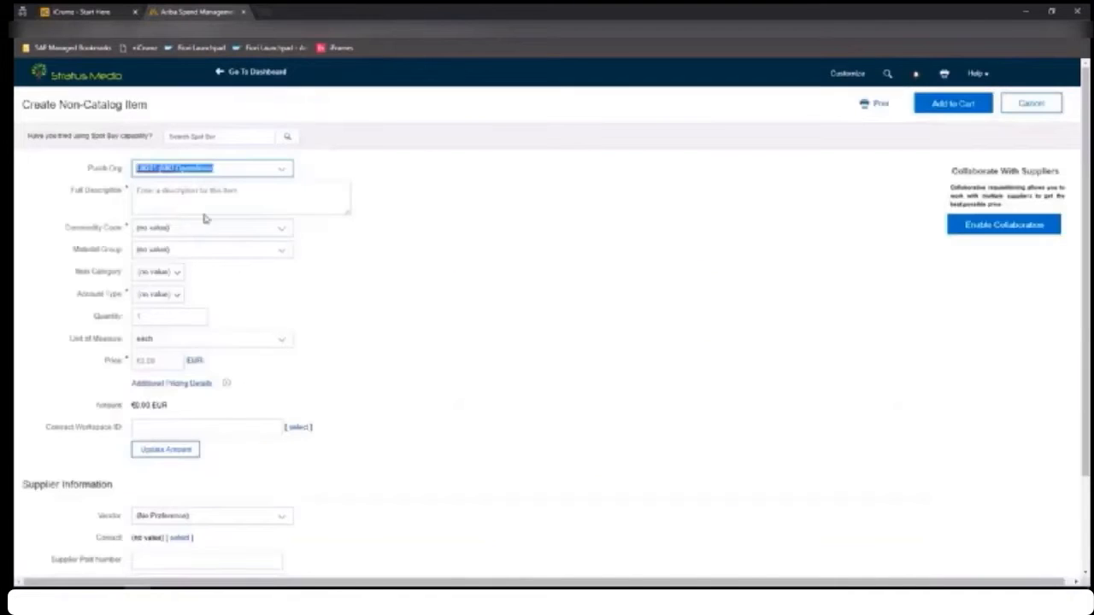
# - Describe the item as "Custom made modular ergonomic Reception desk" and set its commodity code to Furniture and Furnishings
pyautogui.click(212, 185)
pyautogui.moveTo(212, 184); pyautogui.dragTo(81, 169)
pyautogui.write('pl')
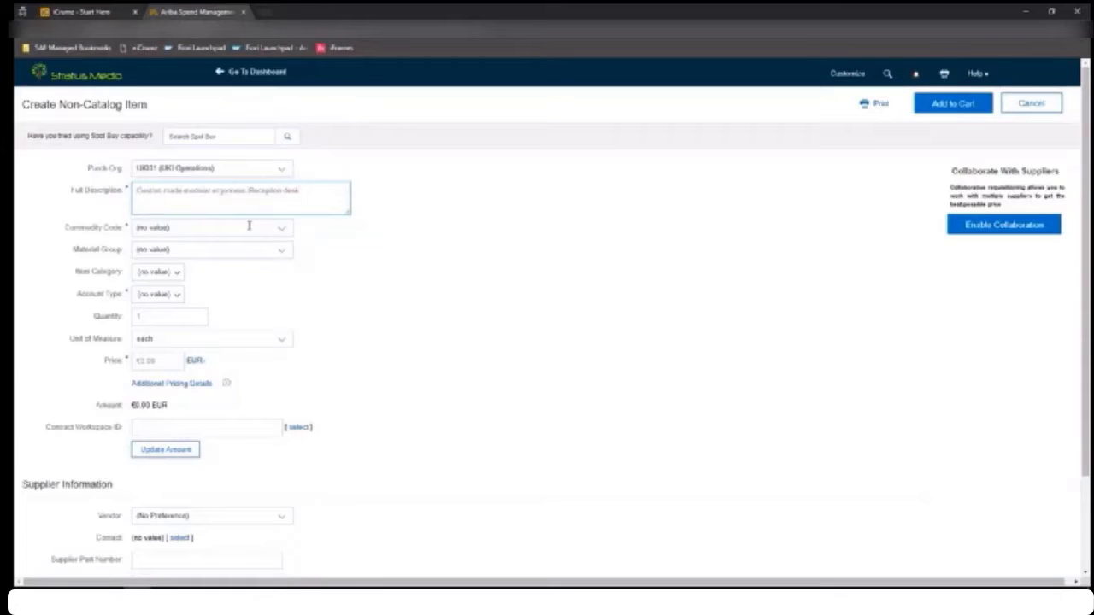
pyautogui.click(276, 230)
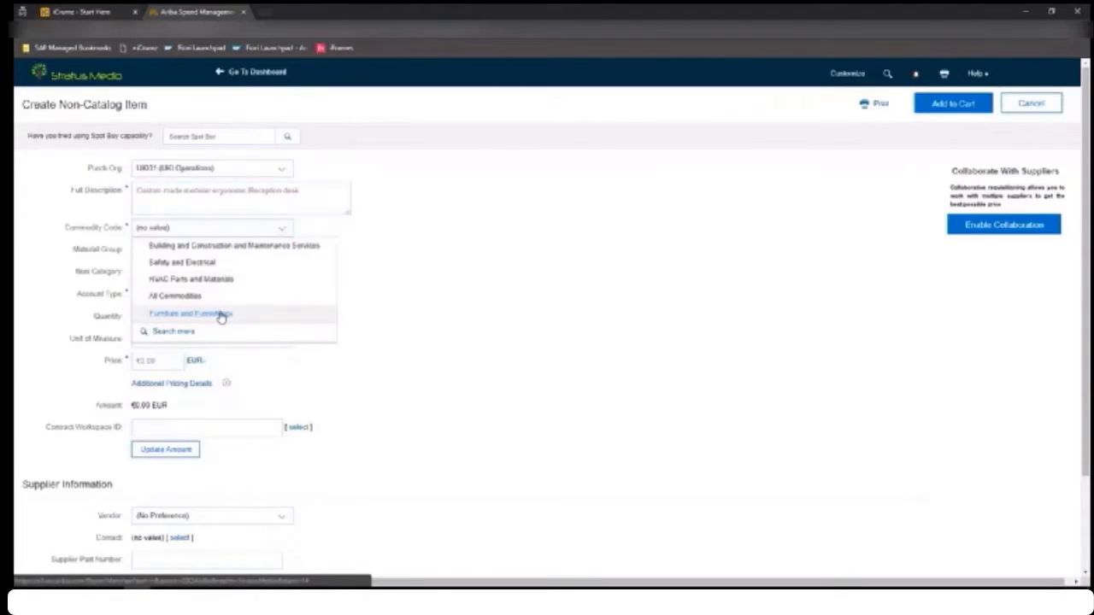
pyautogui.click(221, 315)
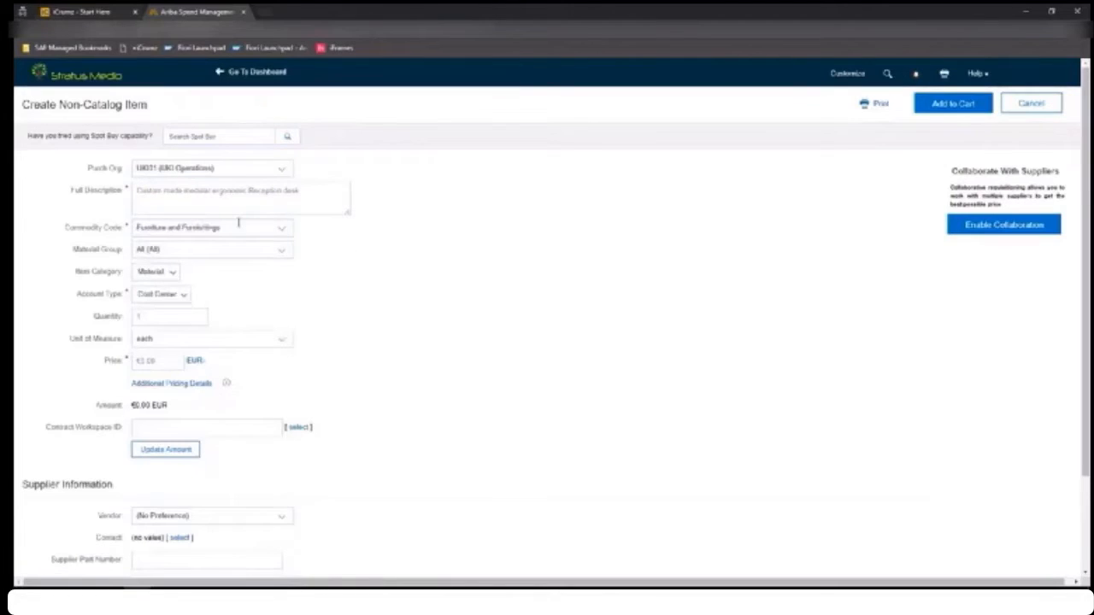
# - Set the item's price to 2000 EUR and find and select Alpha Inc as its vendor
pyautogui.click(168, 362)
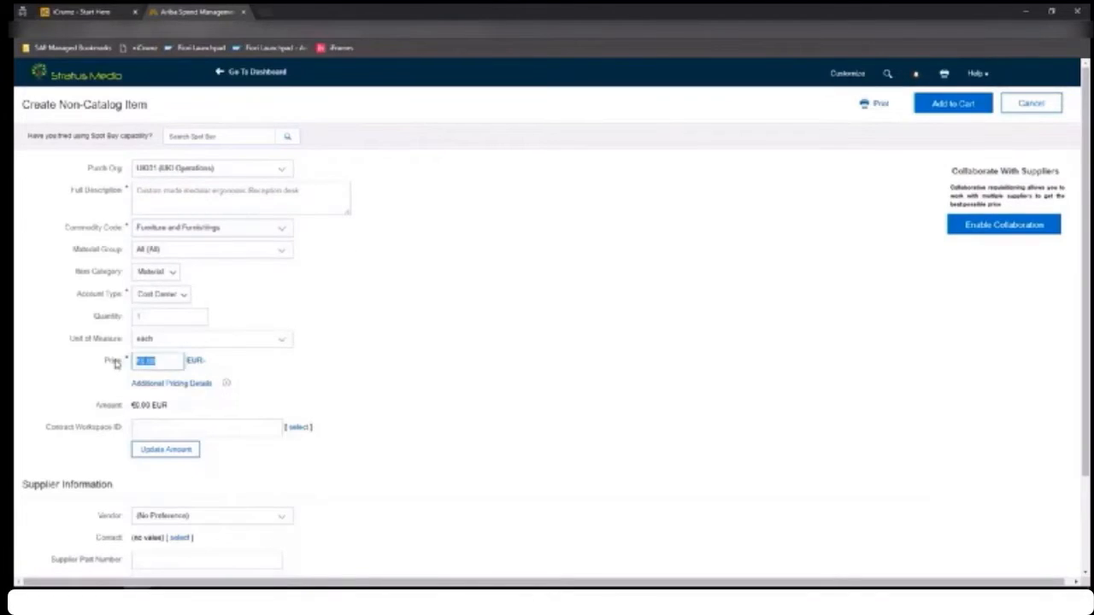
pyautogui.write('2000')
pyautogui.click(218, 517)
pyautogui.write('4')
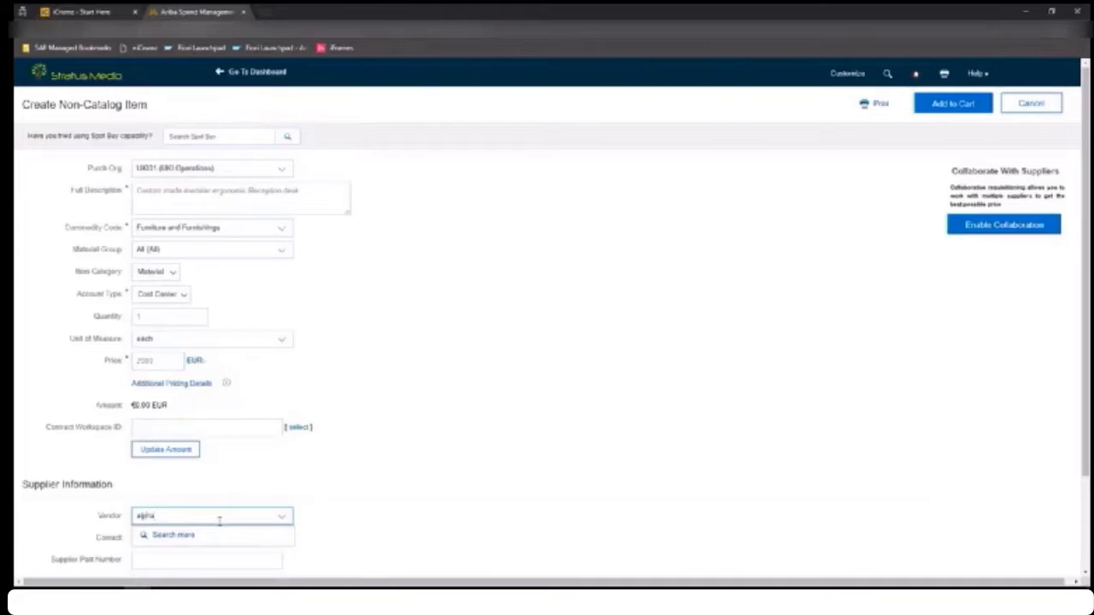
pyautogui.press('Return')
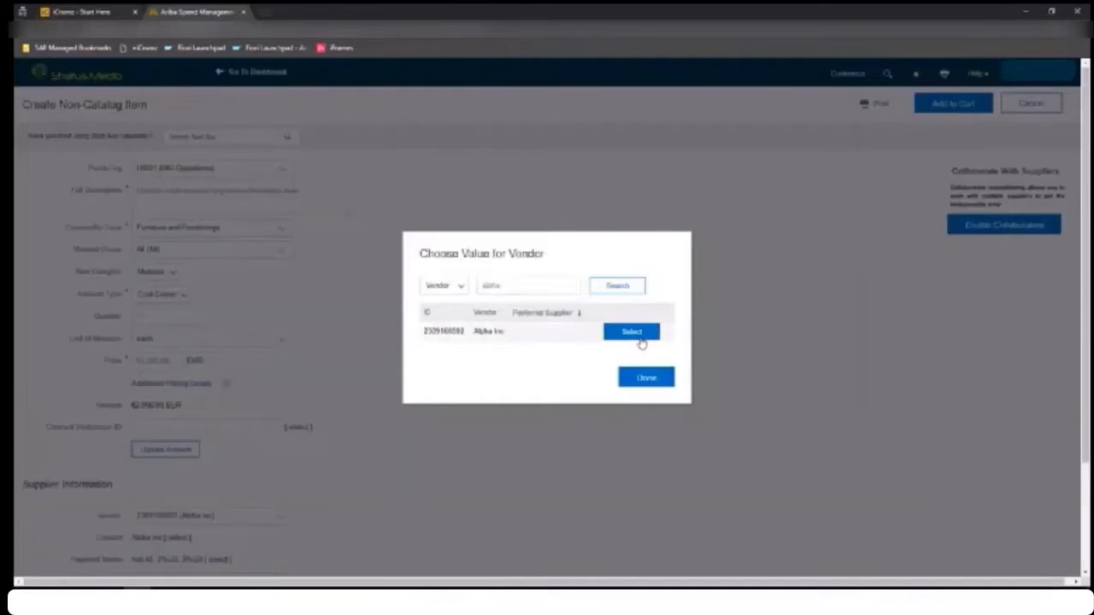
pyautogui.click(640, 342)
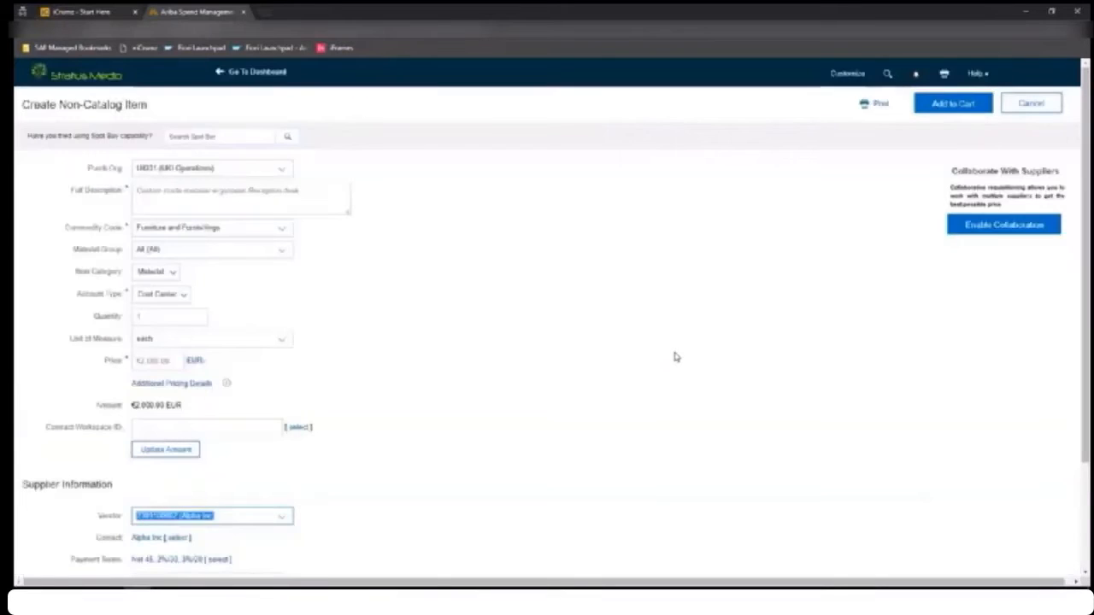
# - Add the reception desk to the cart and proceed to checkout
pyautogui.click(962, 106)
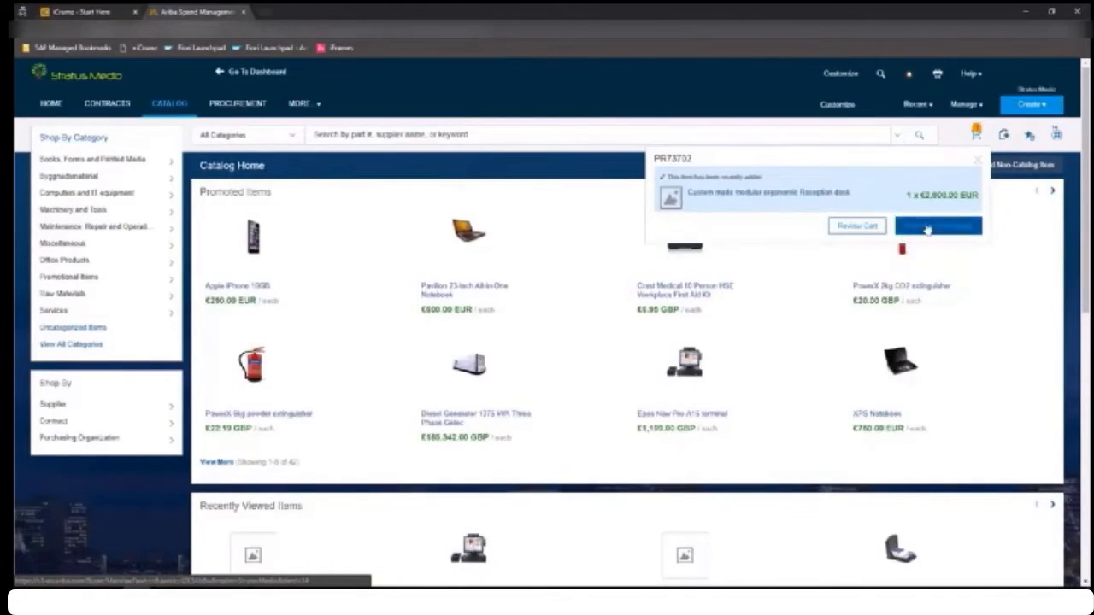
pyautogui.click(931, 227)
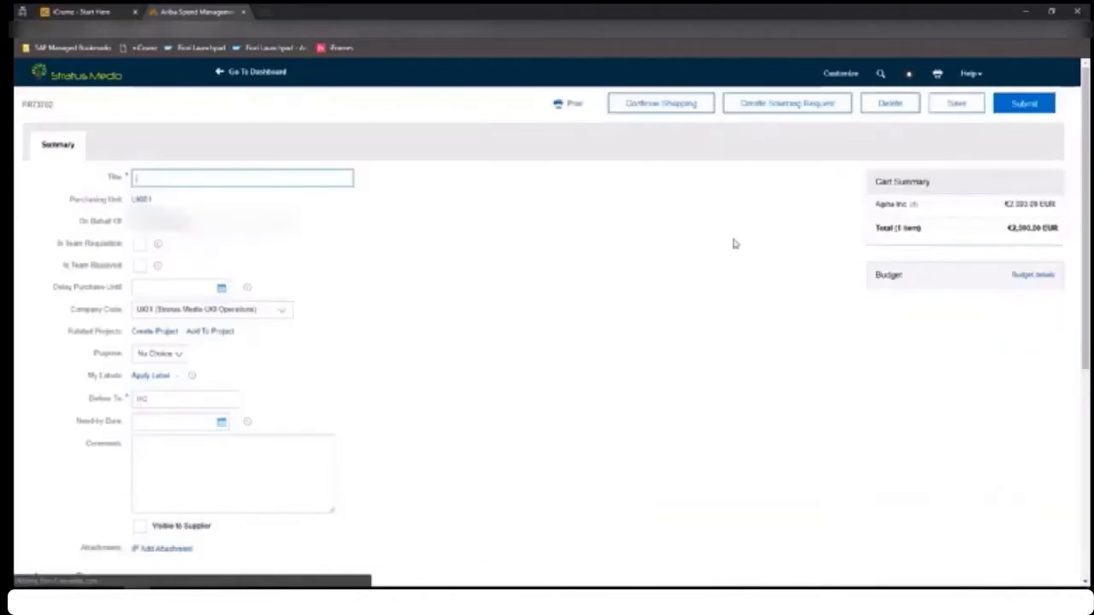
# - Read the help note for the Is Team Requisition option
pyautogui.click(140, 244)
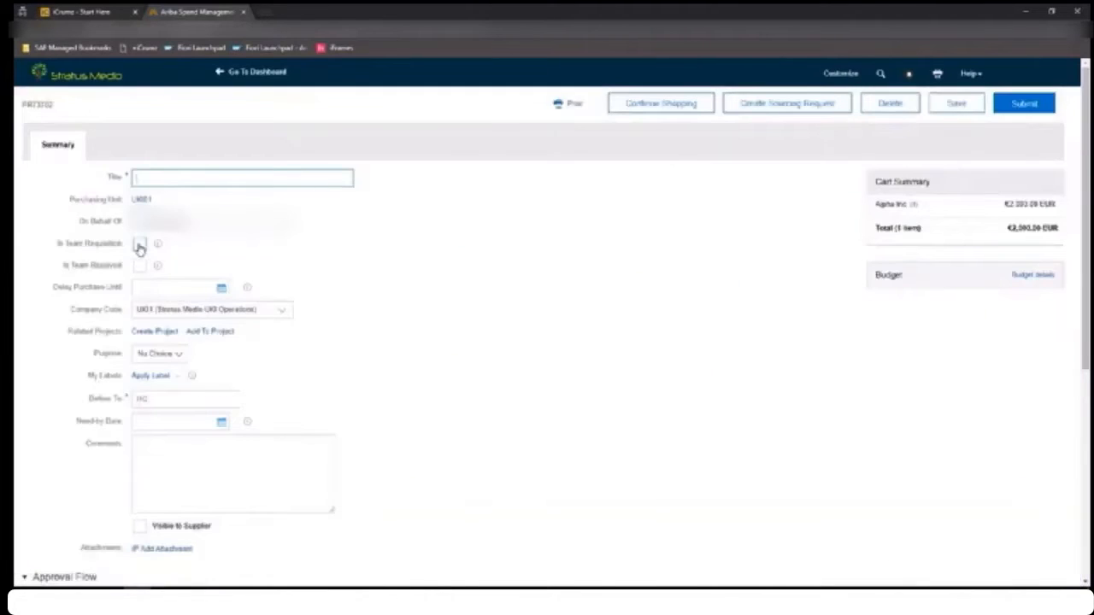
pyautogui.click(139, 244)
pyautogui.press('ctrl')
pyautogui.press('ctrl')
pyautogui.press('ctrl')
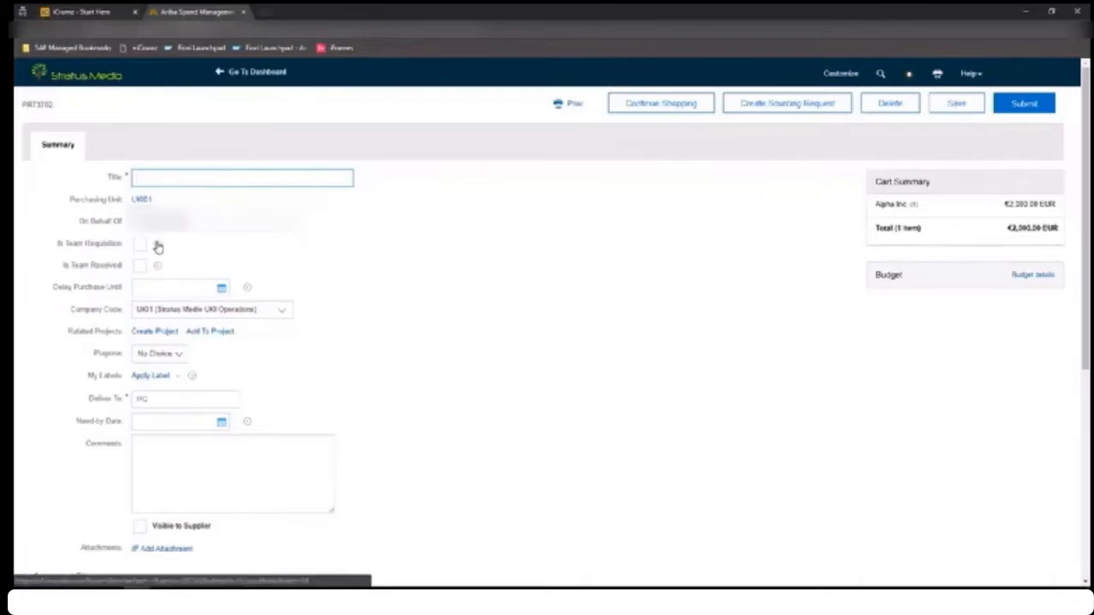
pyautogui.press('ctrl')
pyautogui.click(159, 246)
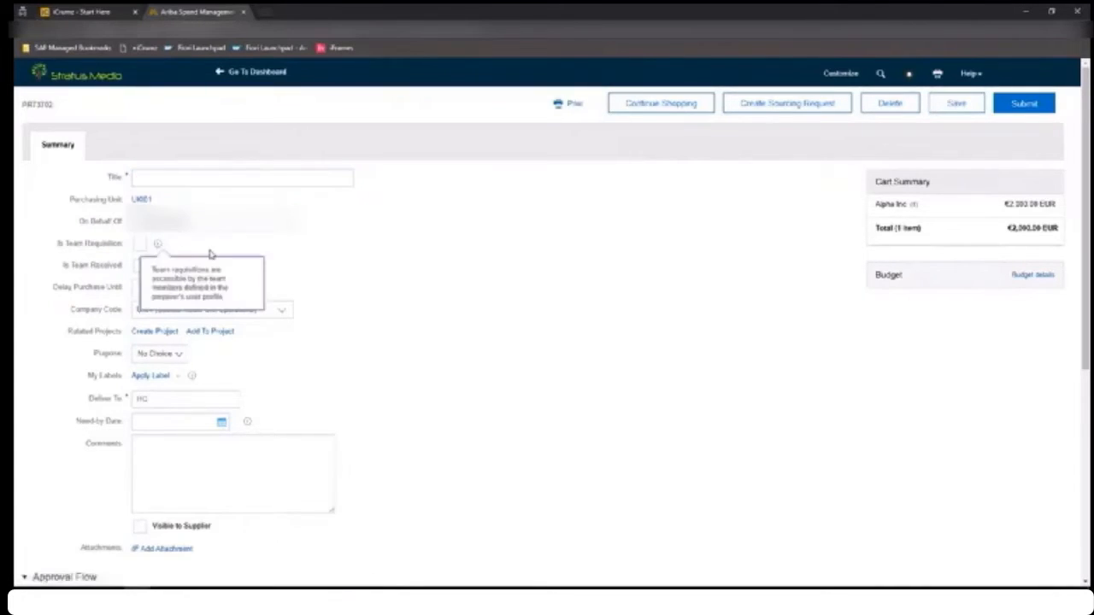
# - Title the requisition "GK Dublin Headquarters reception remodelling"
pyautogui.click(218, 175)
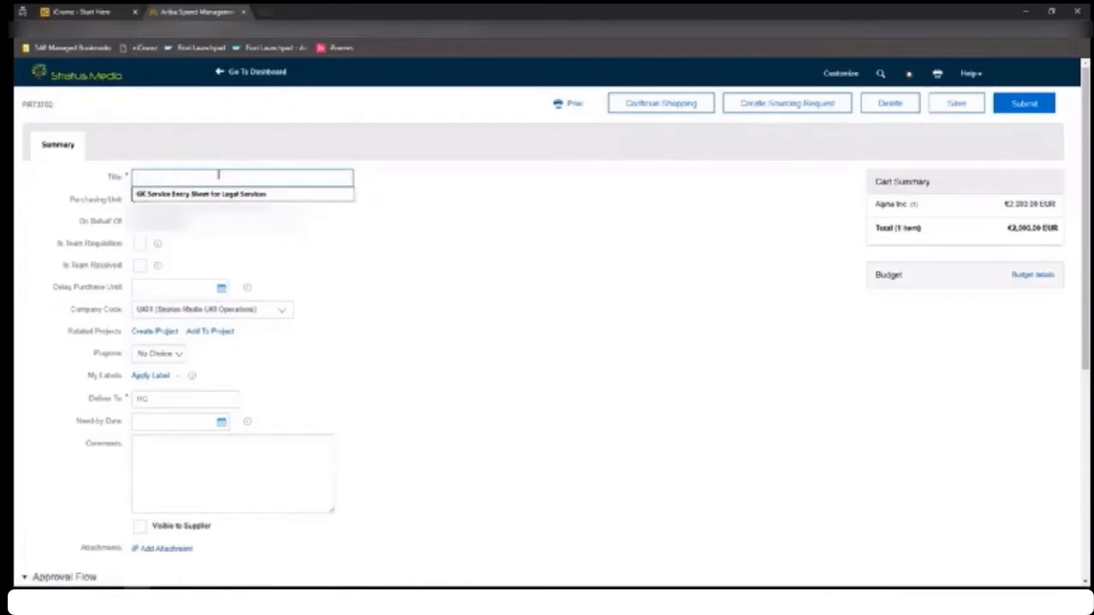
pyautogui.write('p')
pyautogui.write('ow')
pyautogui.press('BackSpace')
pyautogui.press('BackSpace')
pyautogui.press('BackSpace')
pyautogui.write('GK Dublin Headquarters reception remodelling')
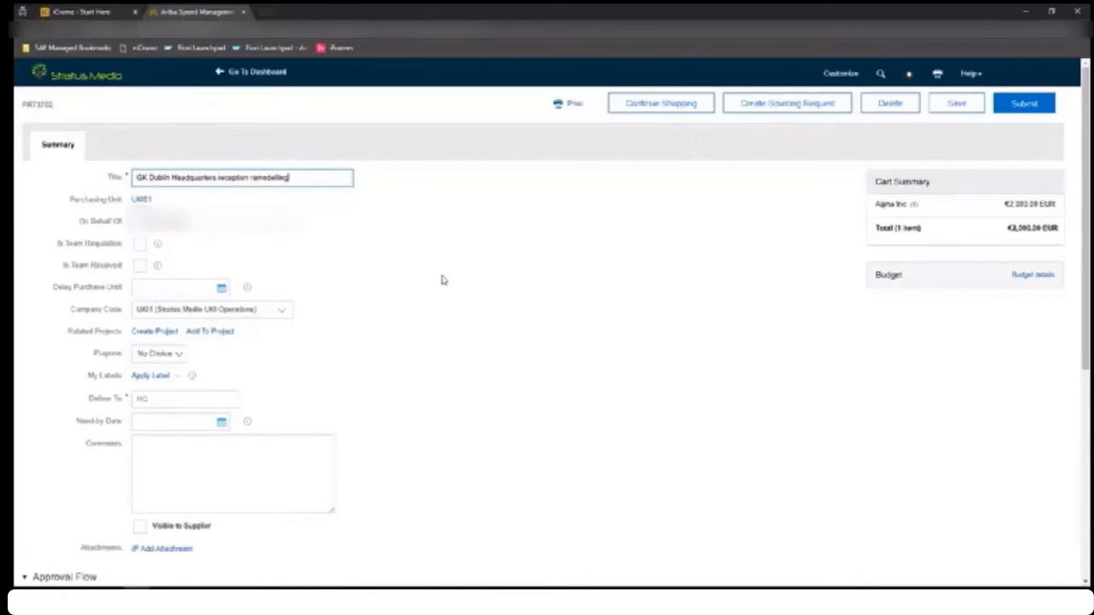
# - Enable Is Team Requisition and Is Team Received for the requisition and save it without submitting
pyautogui.scroll(-1, 439, 282)
pyautogui.click(141, 192)
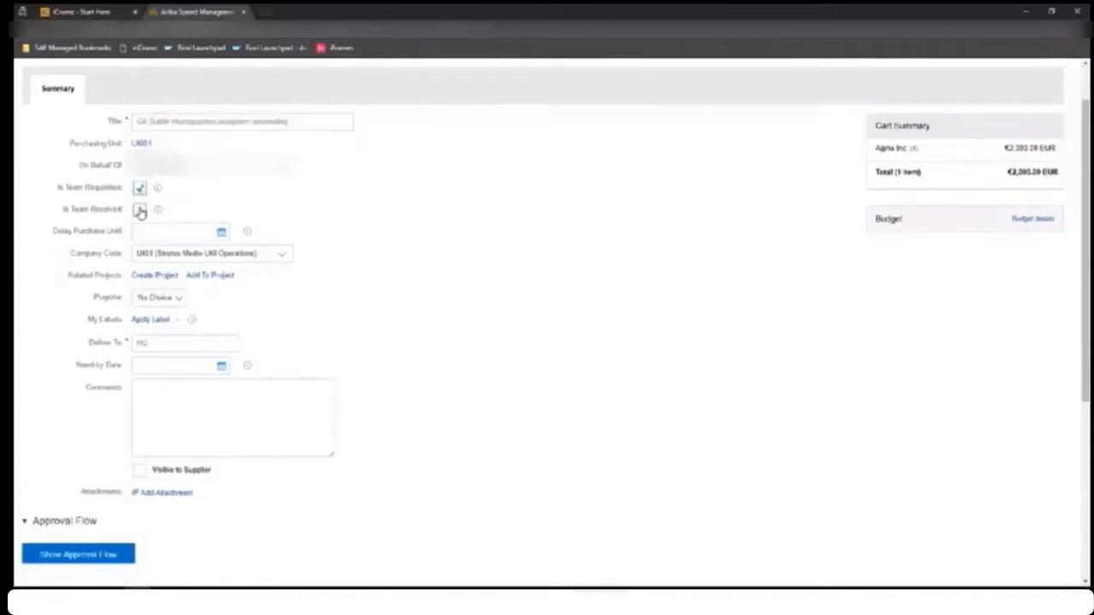
pyautogui.click(141, 211)
pyautogui.scroll(-5, 570, 265)
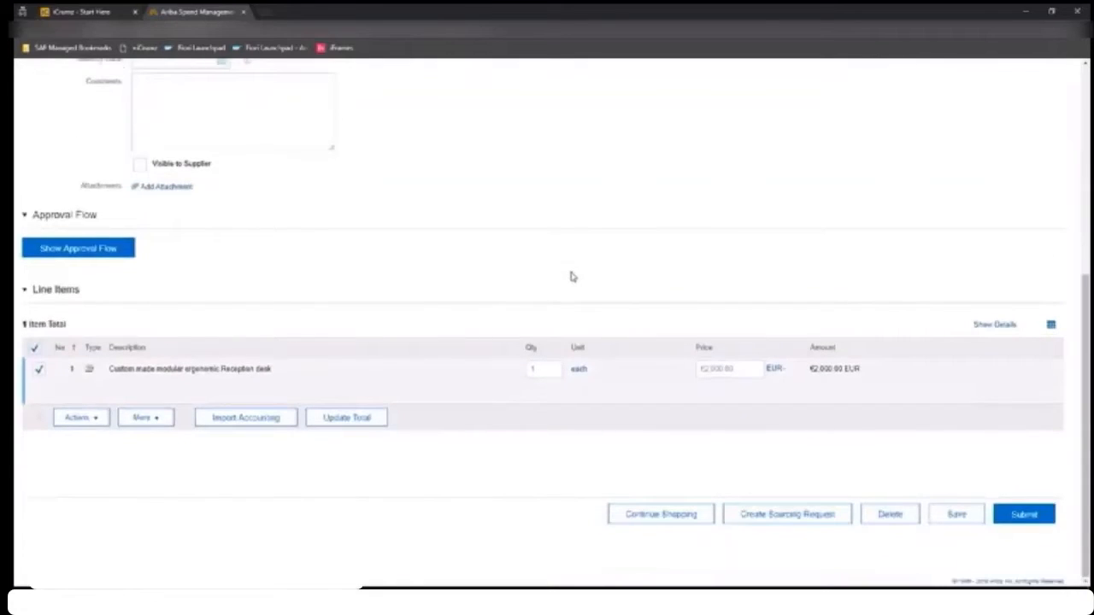
pyautogui.click(955, 516)
pyautogui.click(954, 517)
pyautogui.click(954, 516)
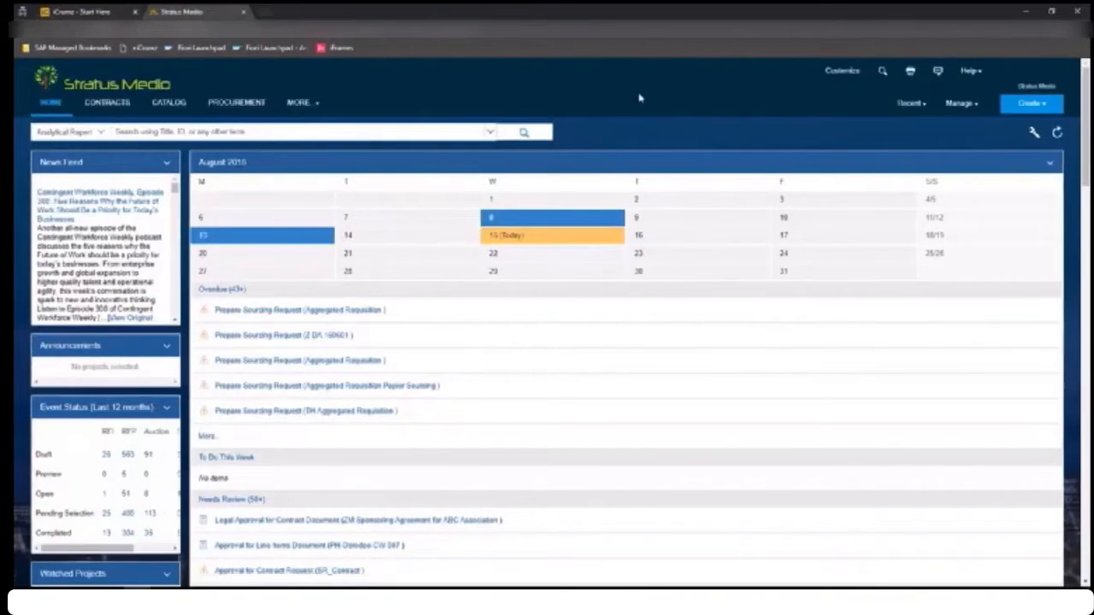
# - Switch to the other browser window with the requisition search and check the available document types, keeping Requisition
pyautogui.hotkey('alt', 'Tab')
pyautogui.hotkey('alt', 'Tab')
pyautogui.hotkey('alt', 'Tab')
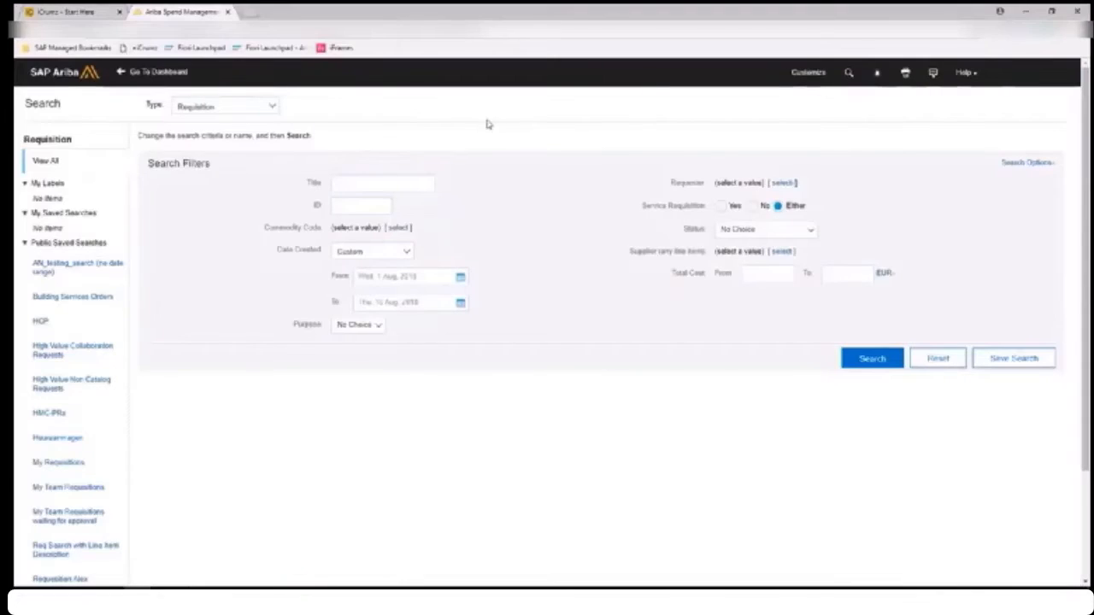
pyautogui.click(244, 115)
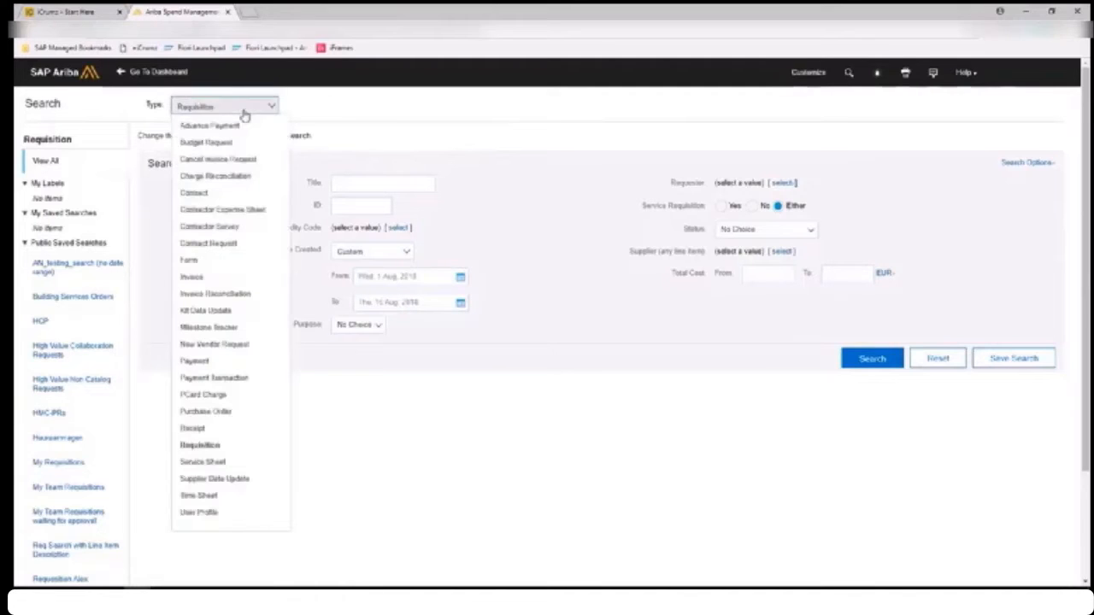
pyautogui.click(393, 110)
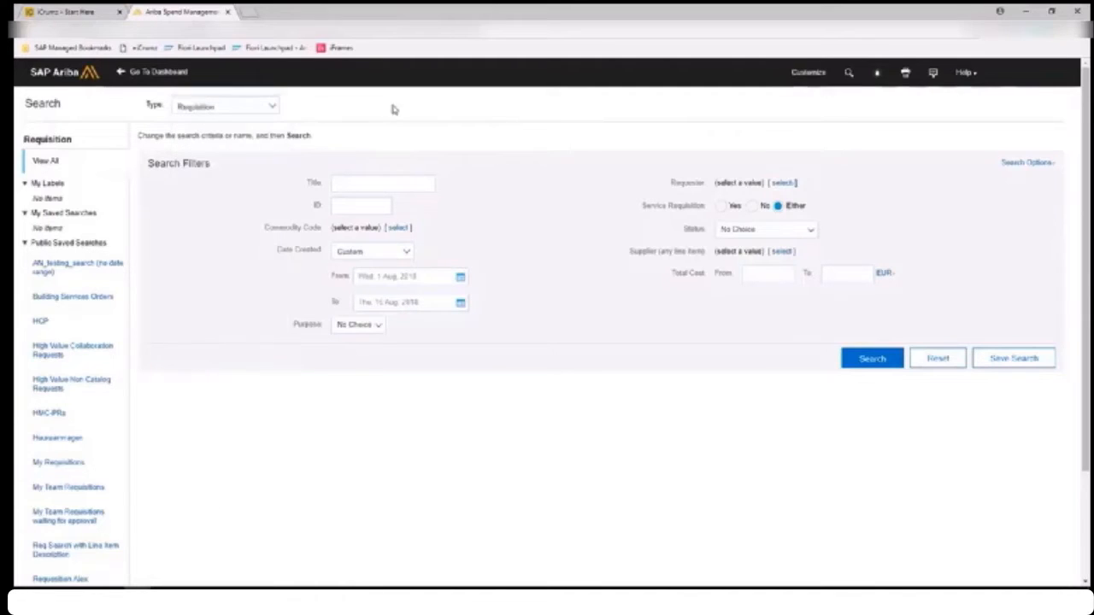
# - Add the Is Team Requisition search filter, set it to Yes and run the requisition search
pyautogui.click(1016, 166)
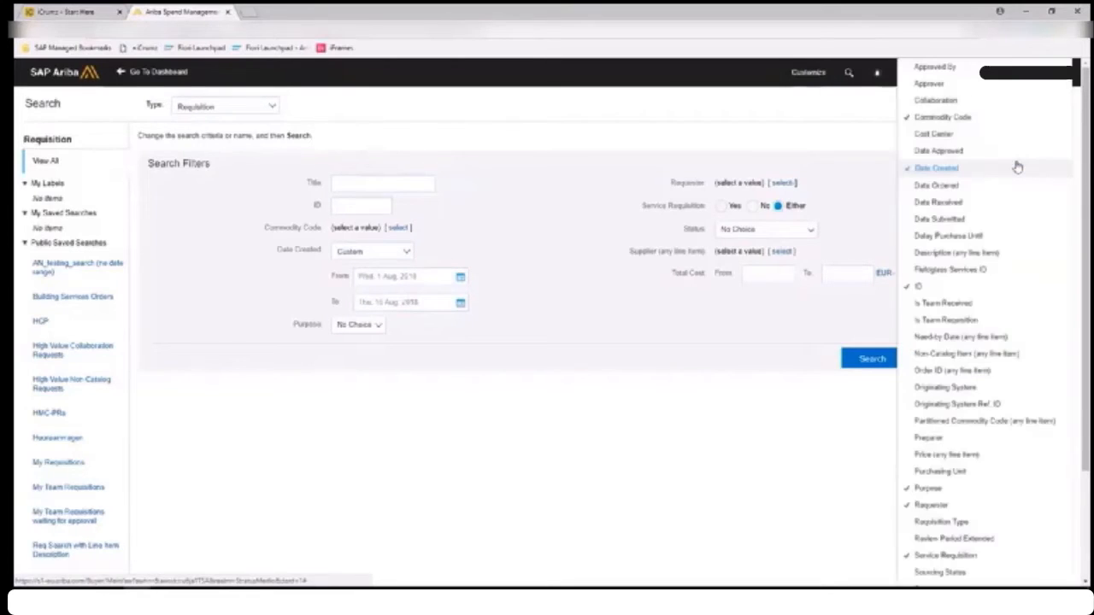
pyautogui.click(954, 320)
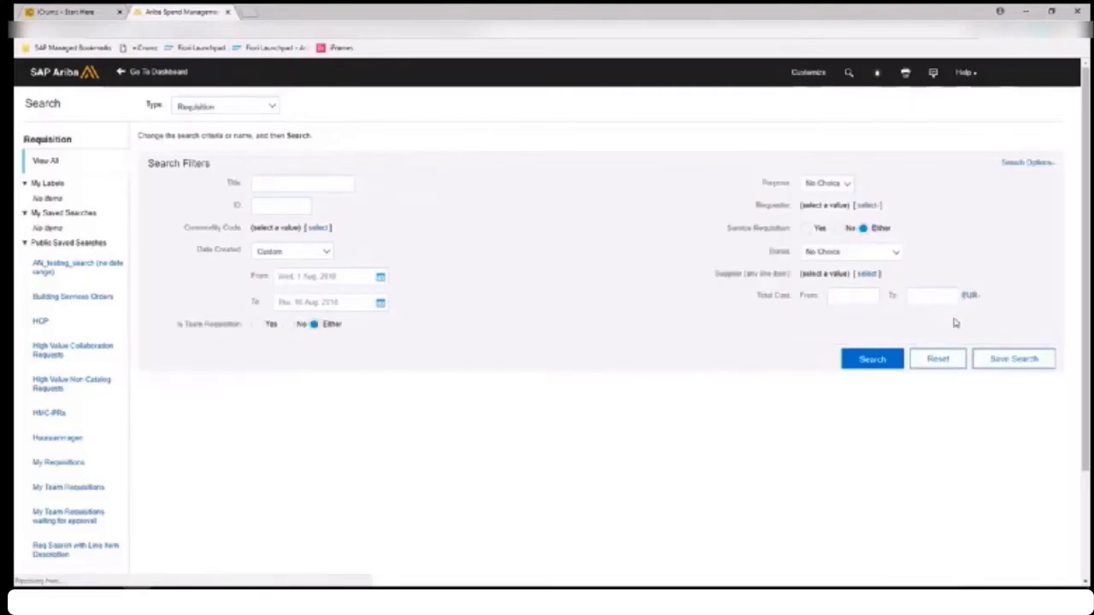
pyautogui.click(257, 325)
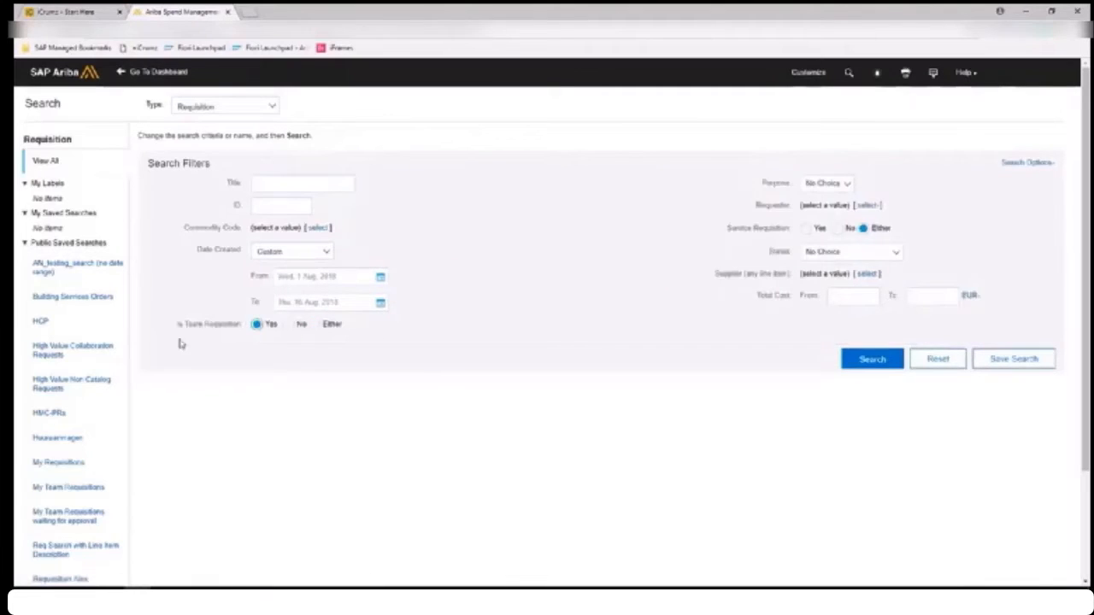
pyautogui.click(873, 360)
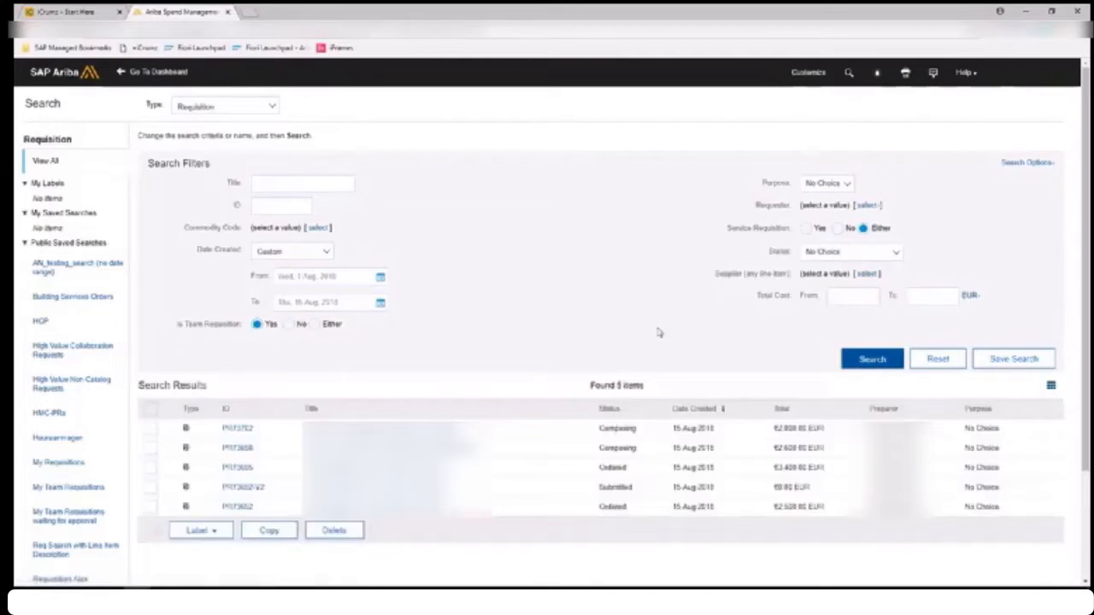
# - Open the "GK Dublin Headquarters reception remodelling" requisition from the search results and review its line item details
pyautogui.click(238, 429)
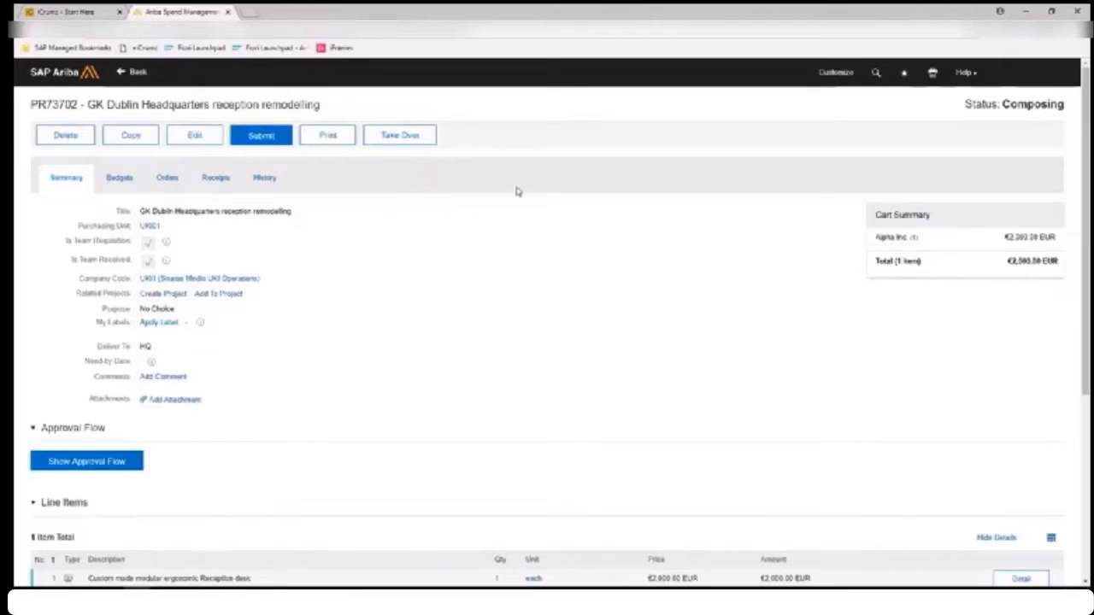
pyautogui.scroll(-5, 275, 333)
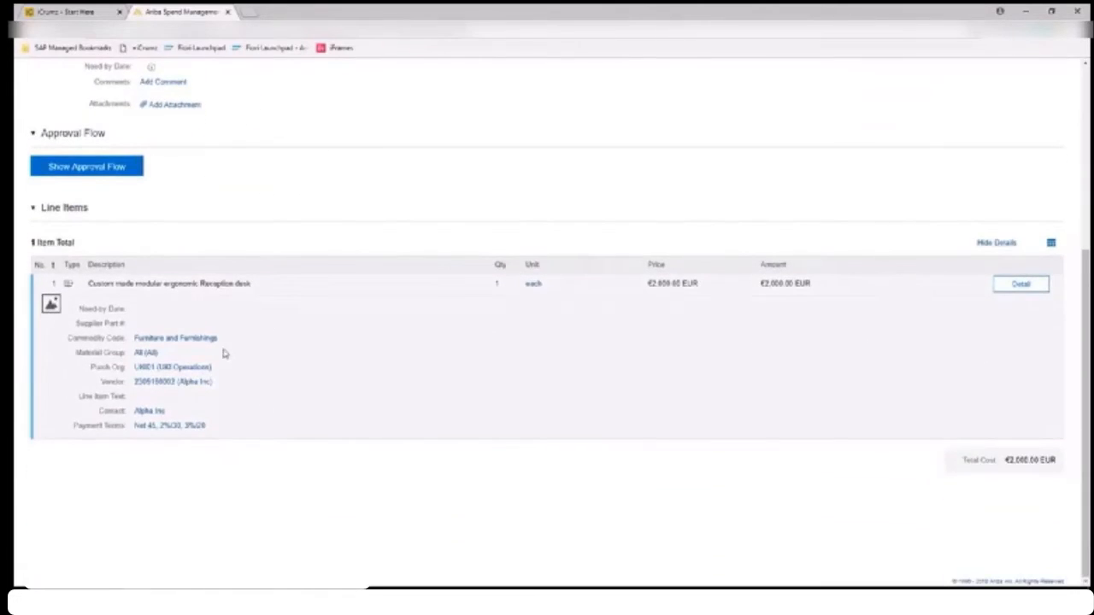
pyautogui.scroll(5, 291, 288)
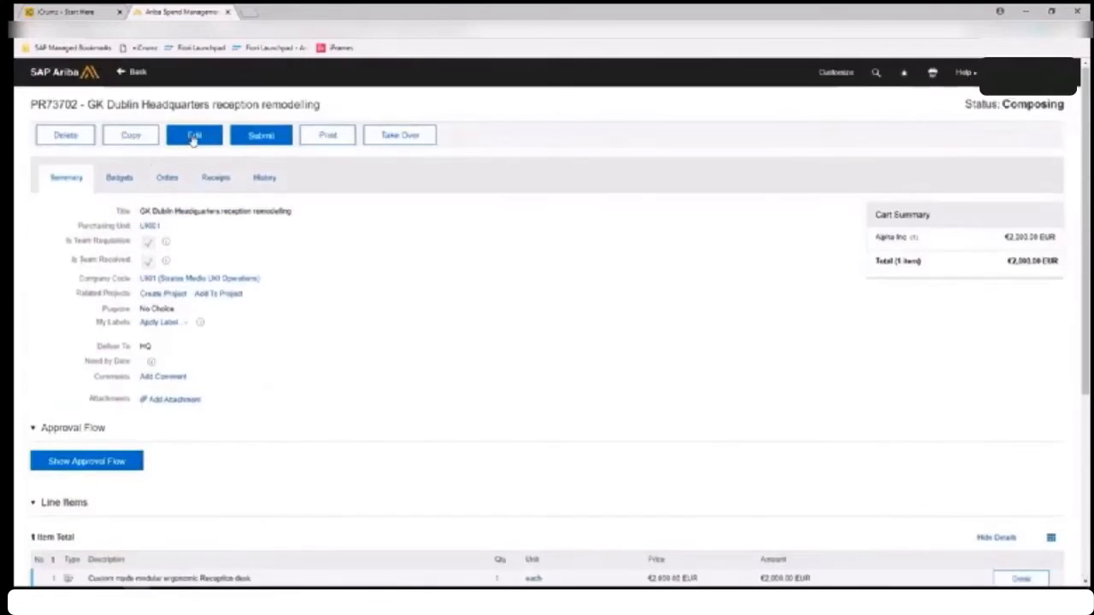
# - Put the requisition into edit mode and copy the reception desk line item
pyautogui.click(194, 137)
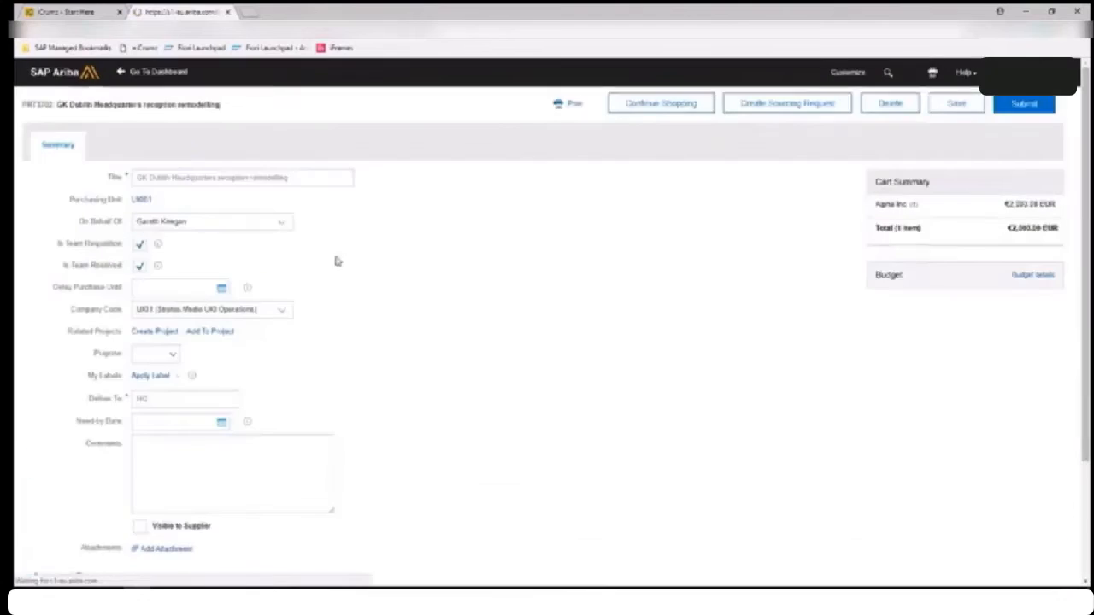
pyautogui.scroll(-5, 189, 333)
pyautogui.scroll(-1, 189, 333)
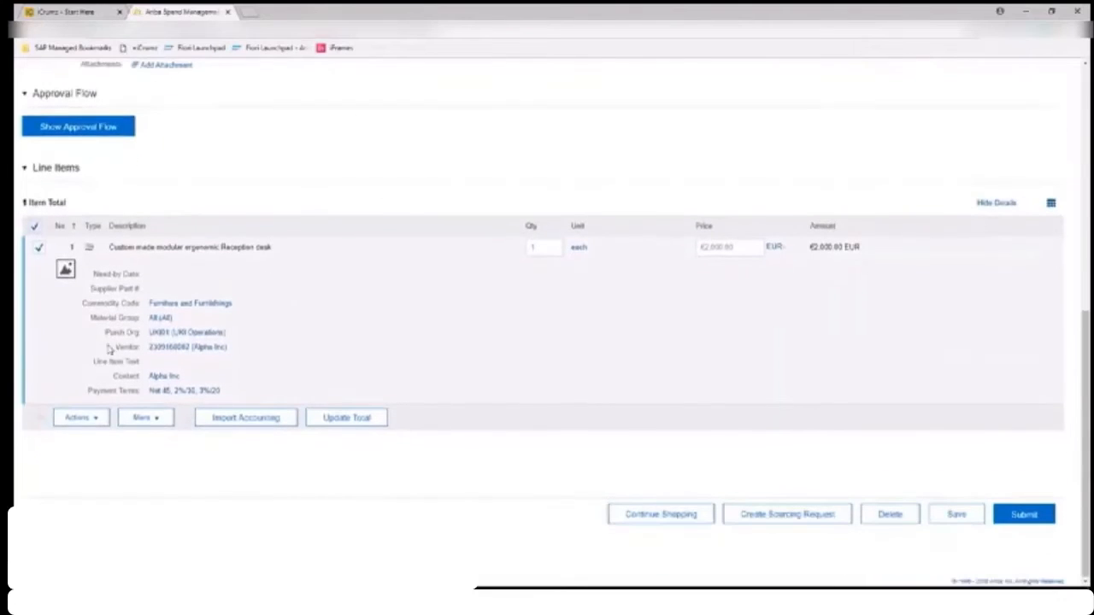
pyautogui.click(81, 418)
pyautogui.click(80, 445)
pyautogui.scroll(-2, 165, 246)
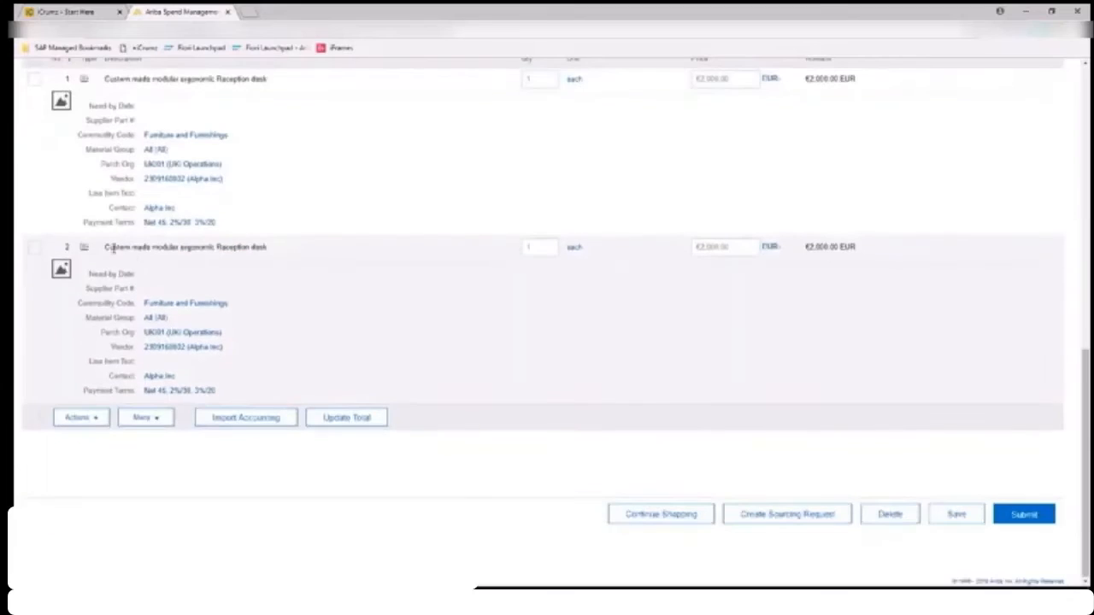
# - Open the details of the copied reception desk, line item 2, for editing
pyautogui.click(38, 247)
pyautogui.click(81, 418)
pyautogui.click(85, 439)
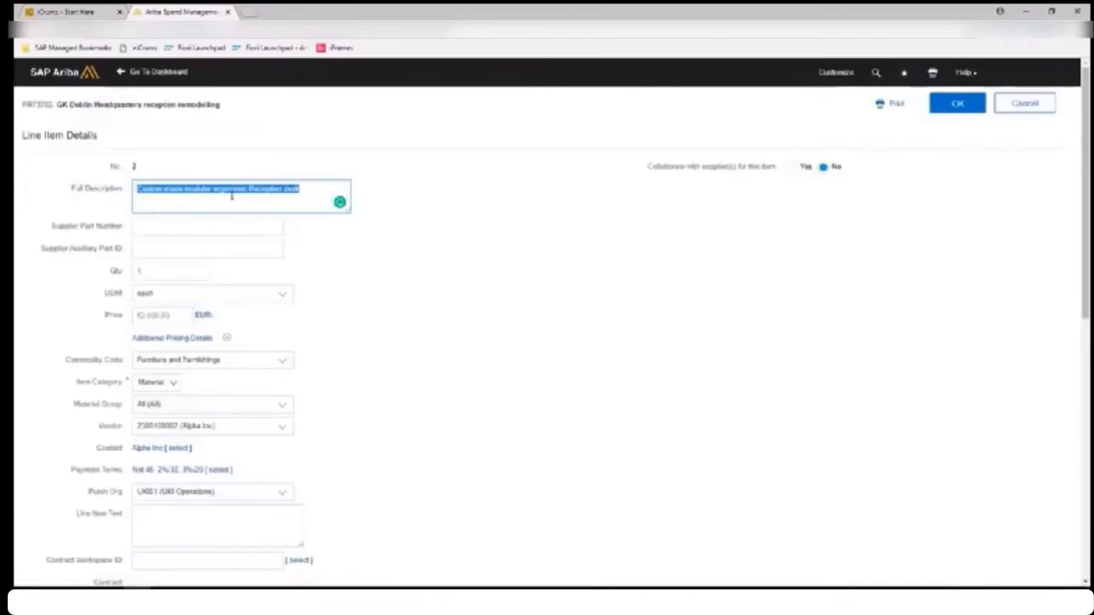
# - Set line item 2's full description to "Modular unit for cable management ports" and its price to 350 EUR, and accept the changes
pyautogui.write('pouf')
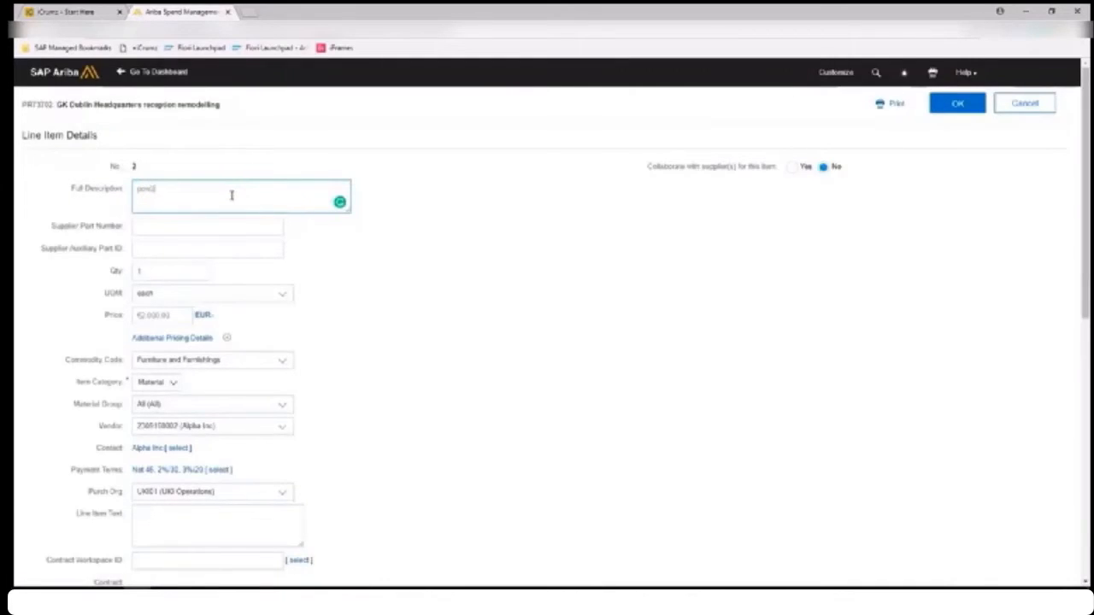
pyautogui.hotkey('ctrl', 'v')
pyautogui.scroll(-1, 469, 219)
pyautogui.moveTo(177, 260); pyautogui.dragTo(128, 262)
pyautogui.write('8')
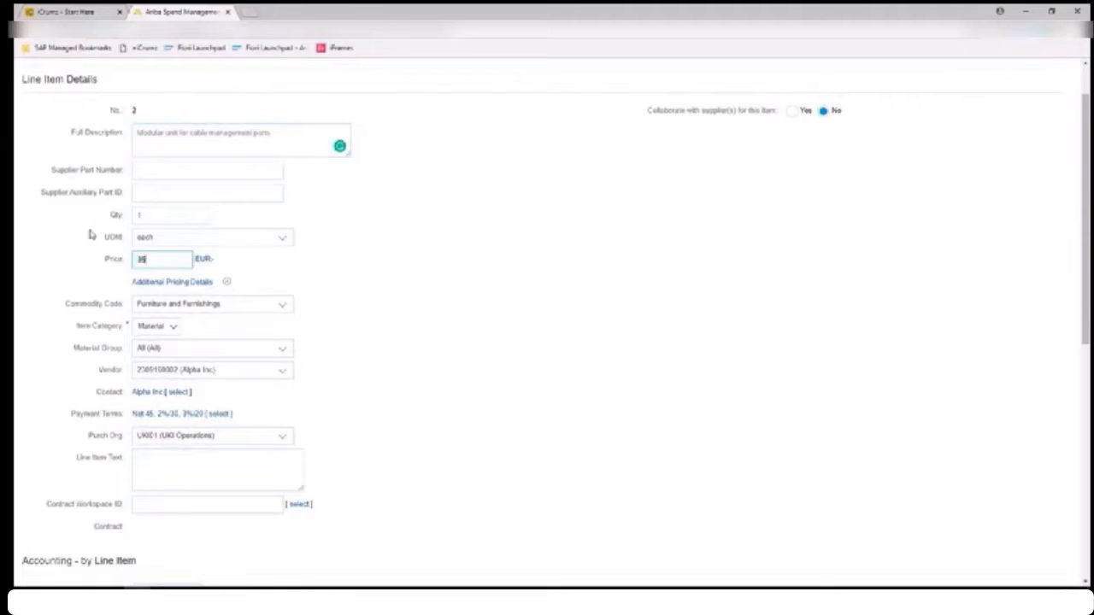
pyautogui.click(476, 262)
pyautogui.scroll(-6, 475, 276)
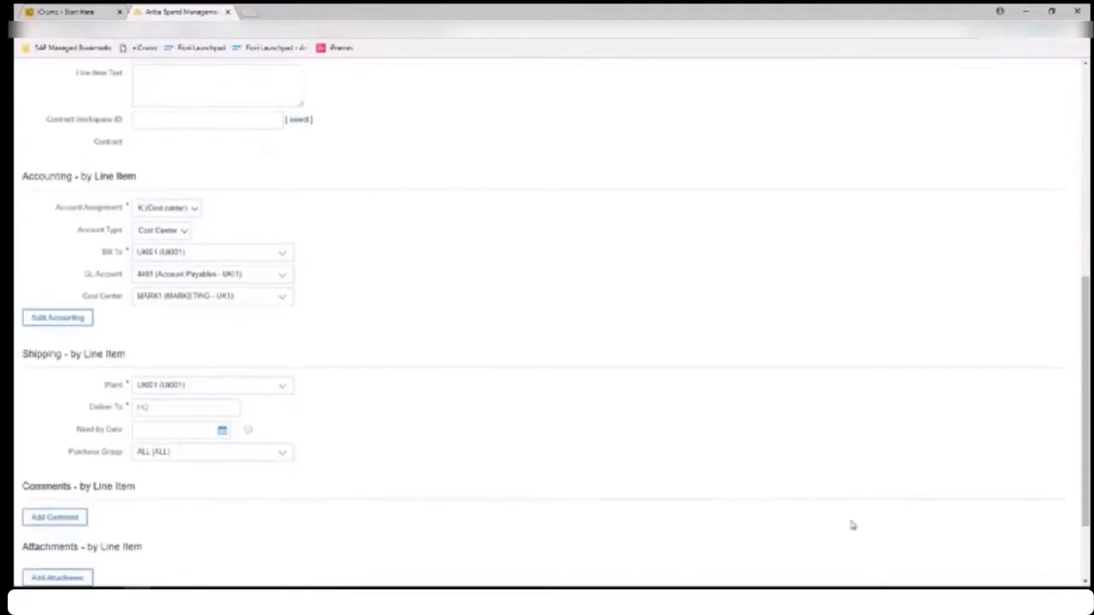
pyautogui.click(957, 512)
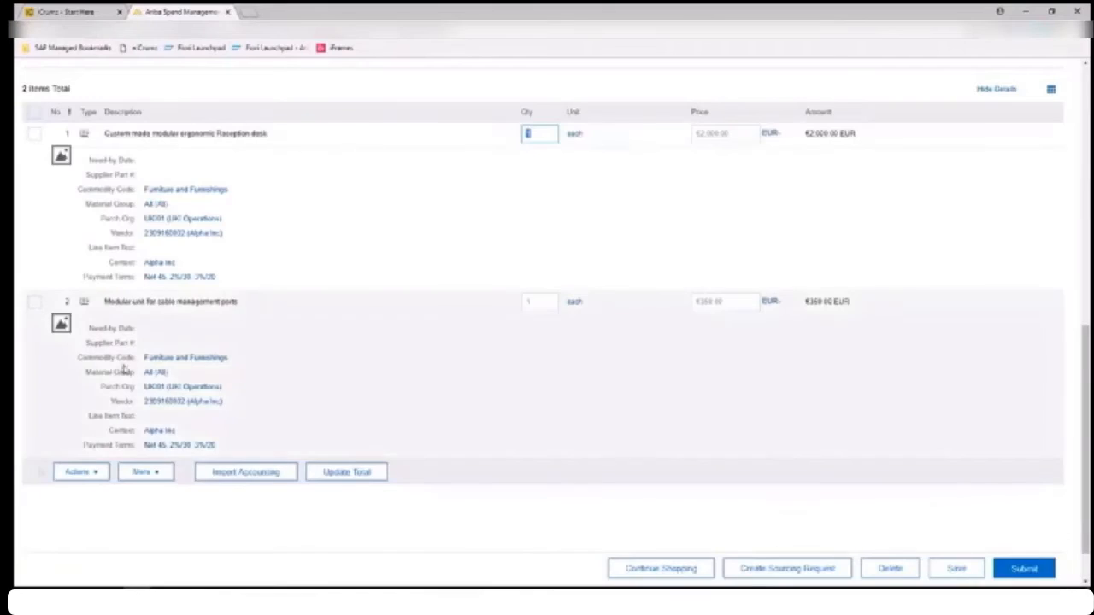
# - Copy the cable management ports line item and open the resulting line item 3 for editing
pyautogui.click(37, 302)
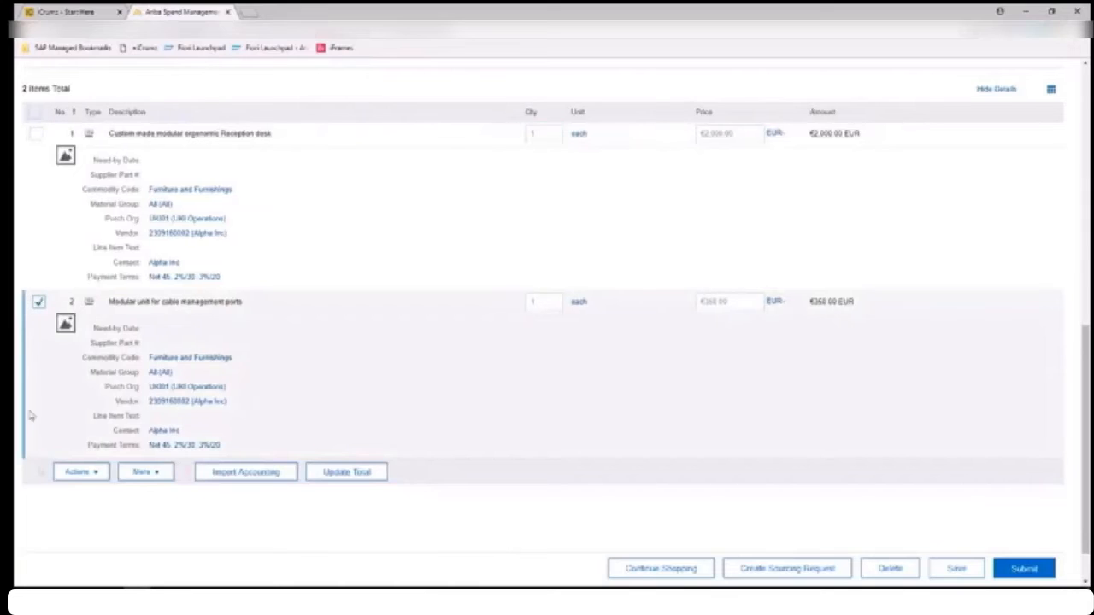
pyautogui.click(90, 475)
pyautogui.click(93, 486)
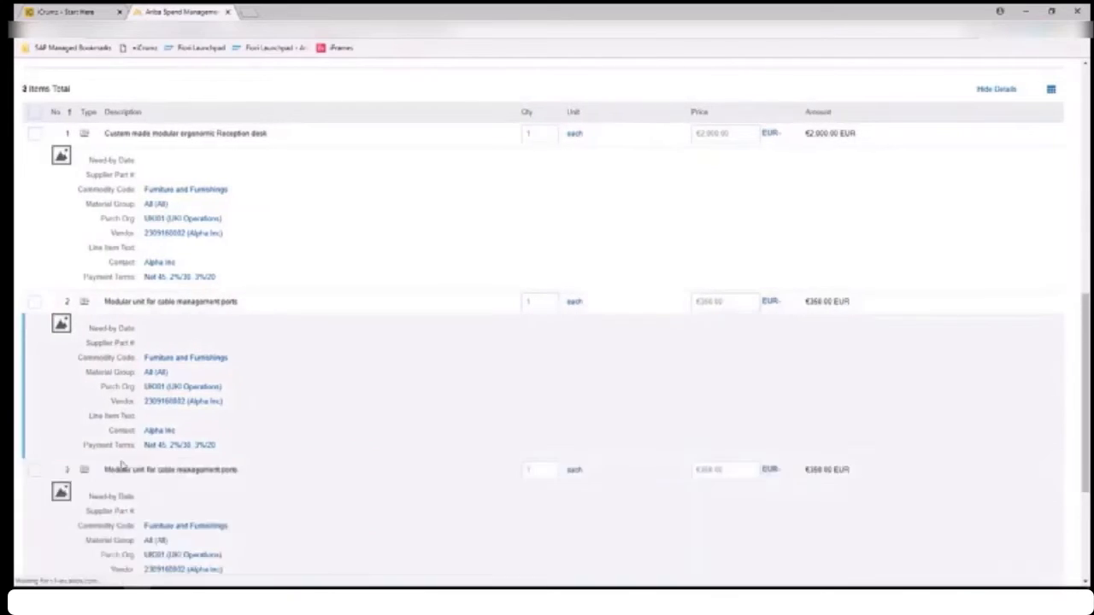
pyautogui.scroll(-3, 54, 422)
pyautogui.click(35, 304)
pyautogui.click(81, 474)
pyautogui.click(85, 502)
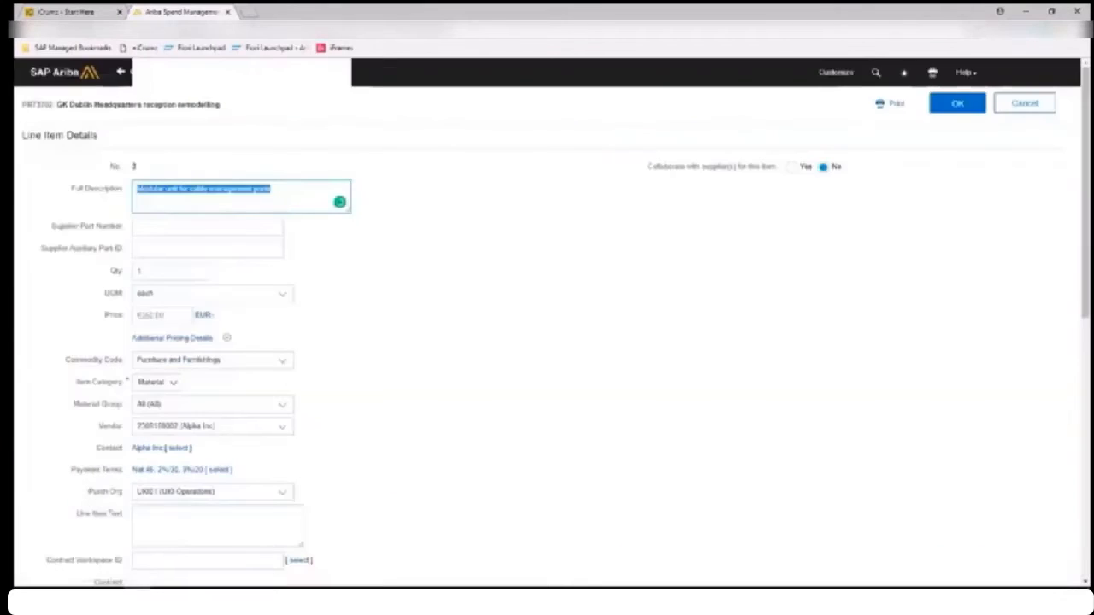
# - Replace line item 3's full description with "Modular unit for stationary"
pyautogui.click(303, 189)
pyautogui.hotkey('ctrl', 'shift', 'Left')
pyautogui.hotkey('ctrl', 'shift', 'Left')
pyautogui.hotkey('ctrl', 'shift', 'Left')
pyautogui.hotkey('ctrl', 'shift', 'Left')
pyautogui.hotkey('ctrl', 'shift', 'Left')
pyautogui.hotkey('ctrl', 'shift', 'Left')
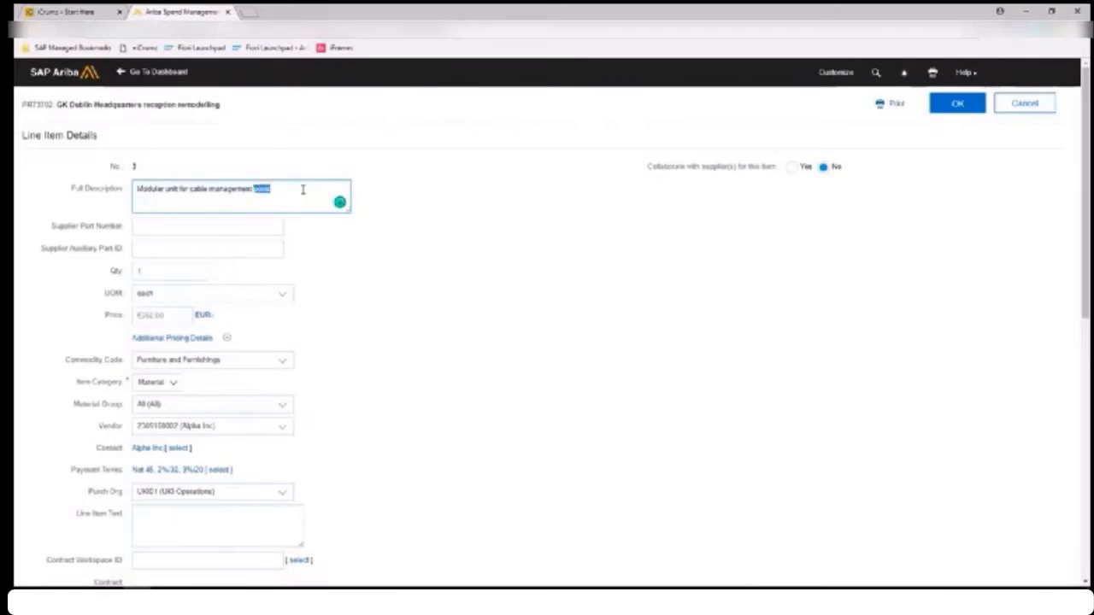
pyautogui.press('BackSpace')
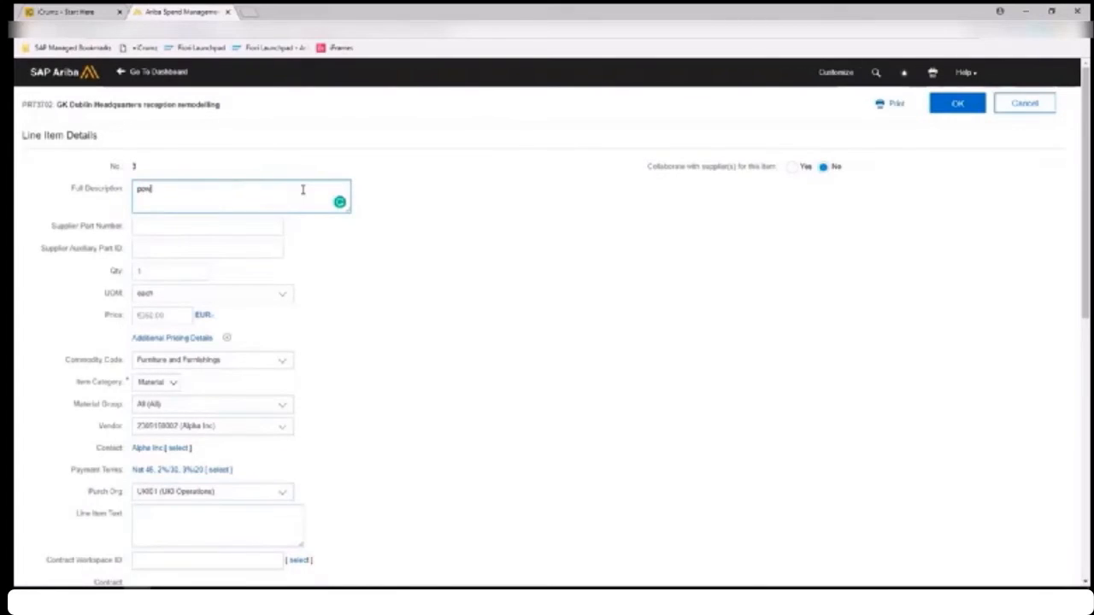
pyautogui.write('Modular unit for stationery')
pyautogui.click(438, 220)
# - Set line item 3's price to 150 EUR and accept the line item changes
pyautogui.scroll(-1, 216, 213)
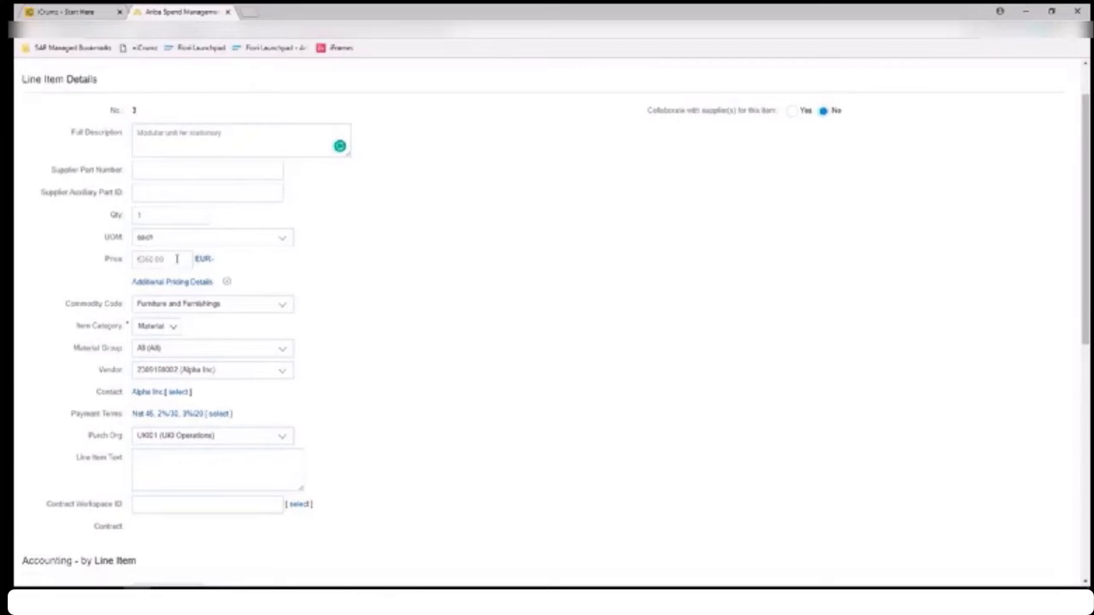
pyautogui.moveTo(177, 259); pyautogui.dragTo(134, 258)
pyautogui.write('150')
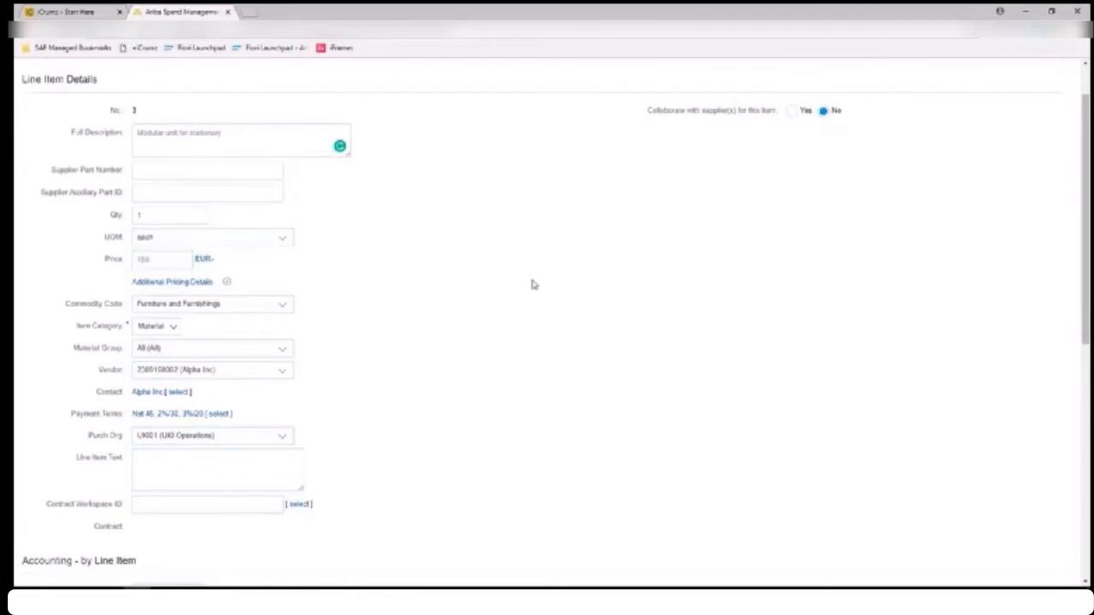
pyautogui.scroll(-5, 529, 272)
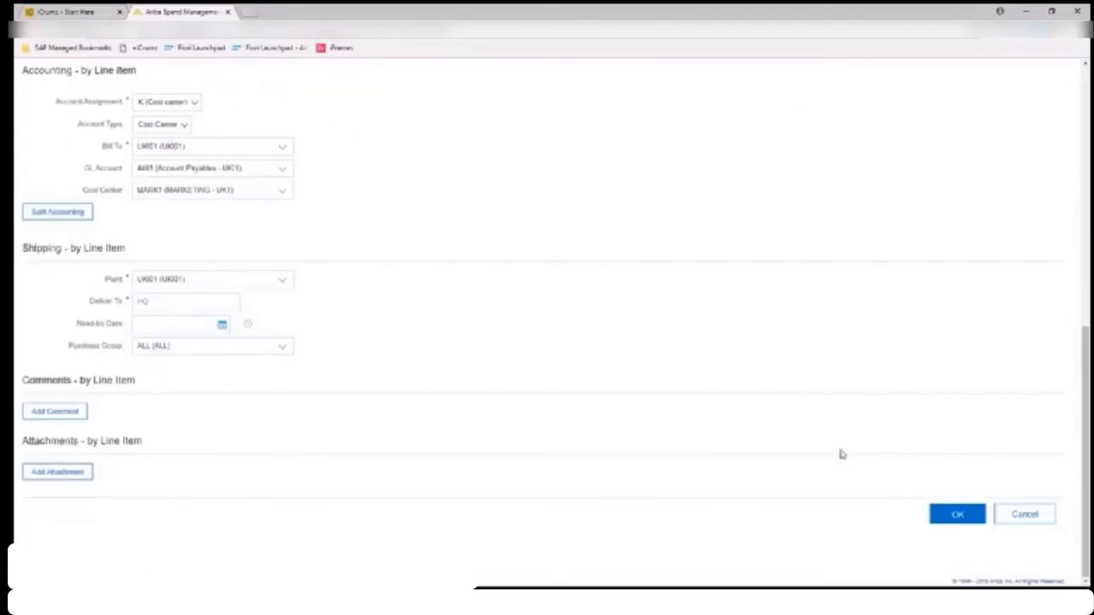
pyautogui.click(948, 515)
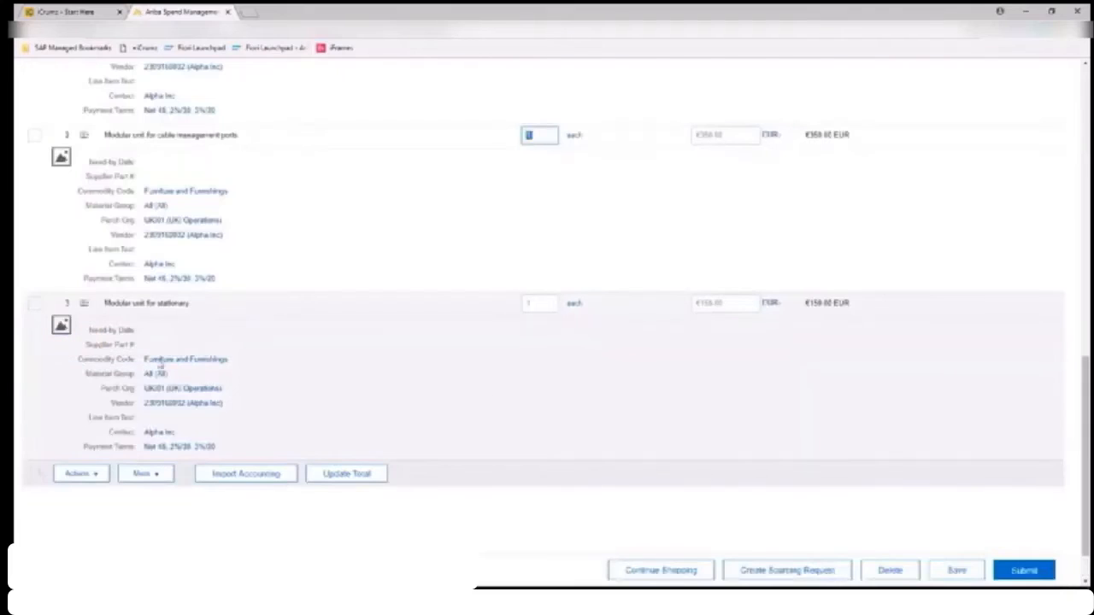
# - Review the requisition's line items, update the total and submit the requisition
pyautogui.scroll(3, 523, 295)
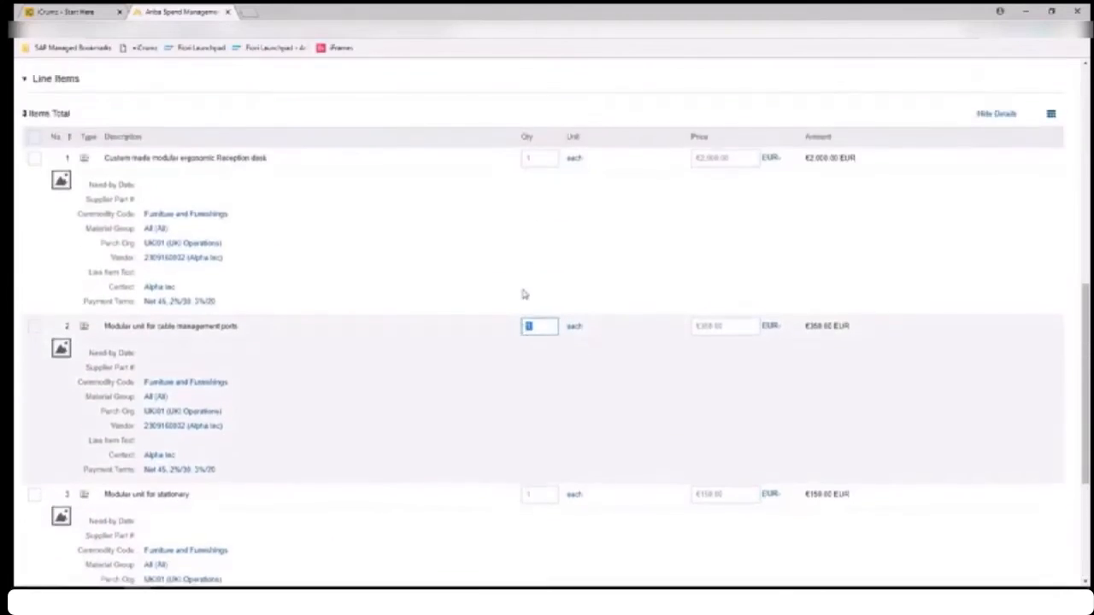
pyautogui.scroll(-4, 523, 290)
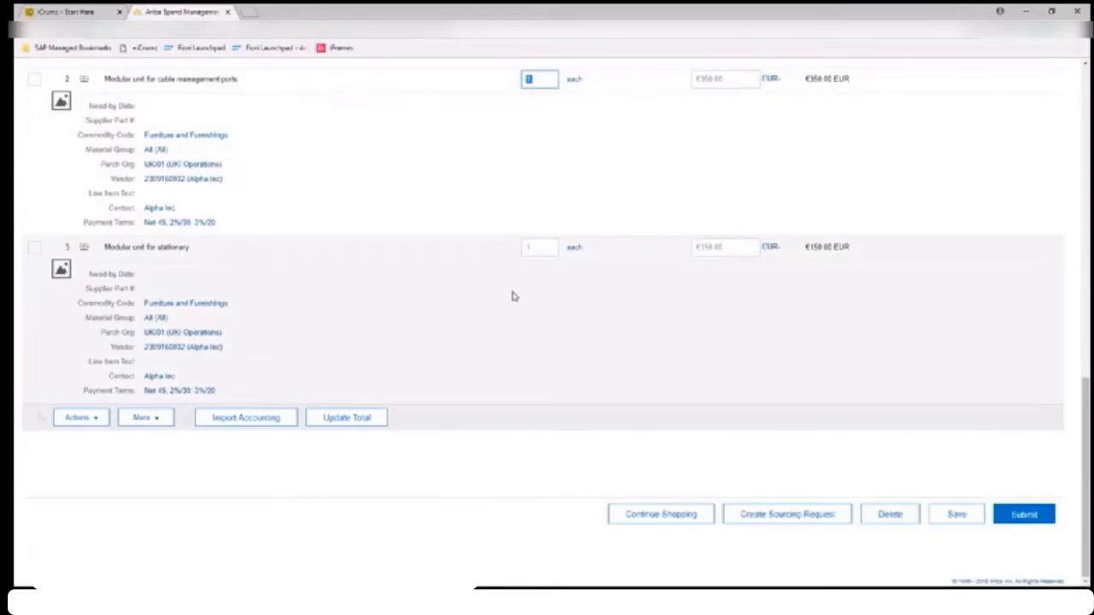
pyautogui.click(346, 417)
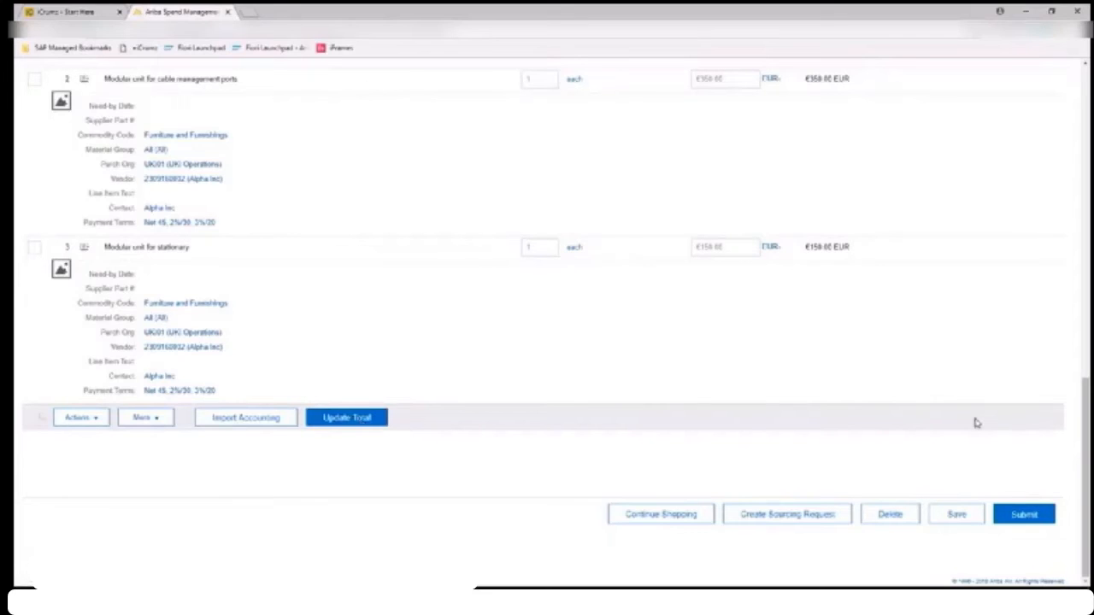
pyautogui.click(1023, 514)
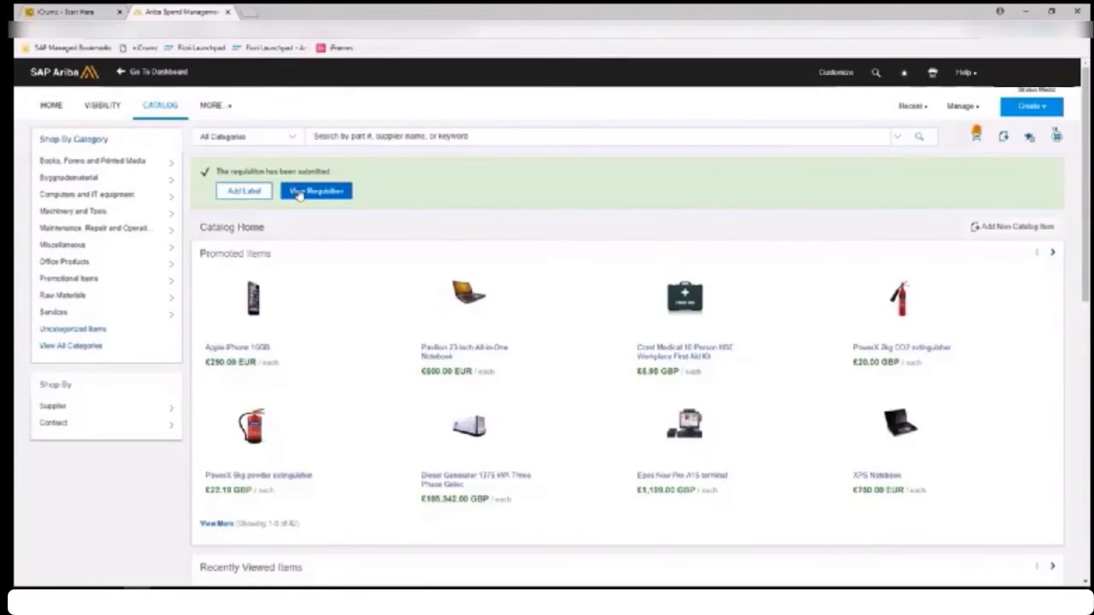
# - Open the submitted requisition and examine its history, including the real user recorded for each action
pyautogui.click(299, 193)
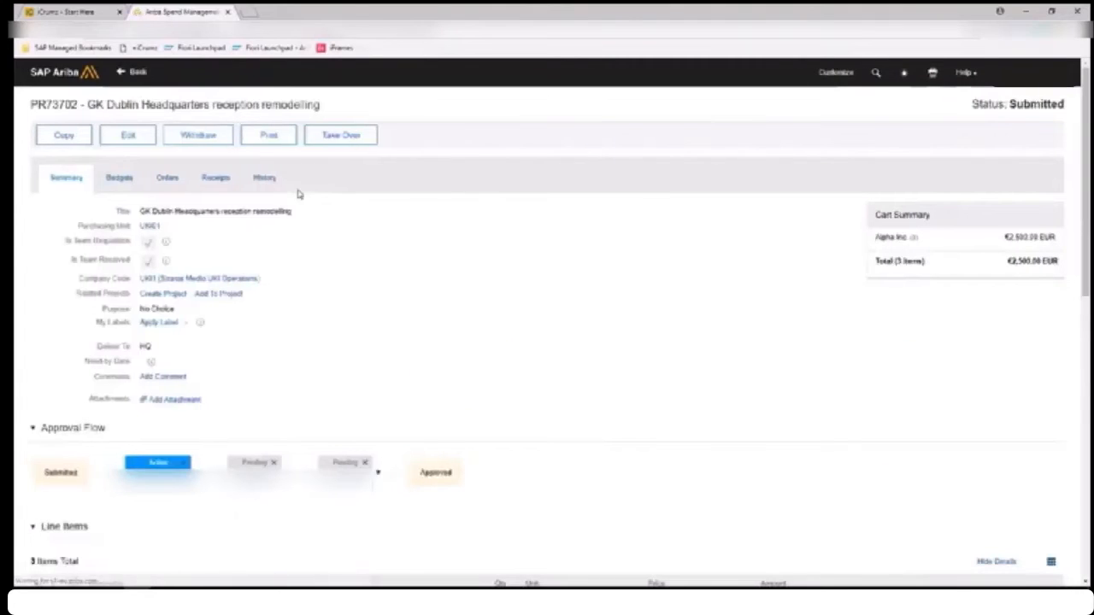
pyautogui.click(264, 178)
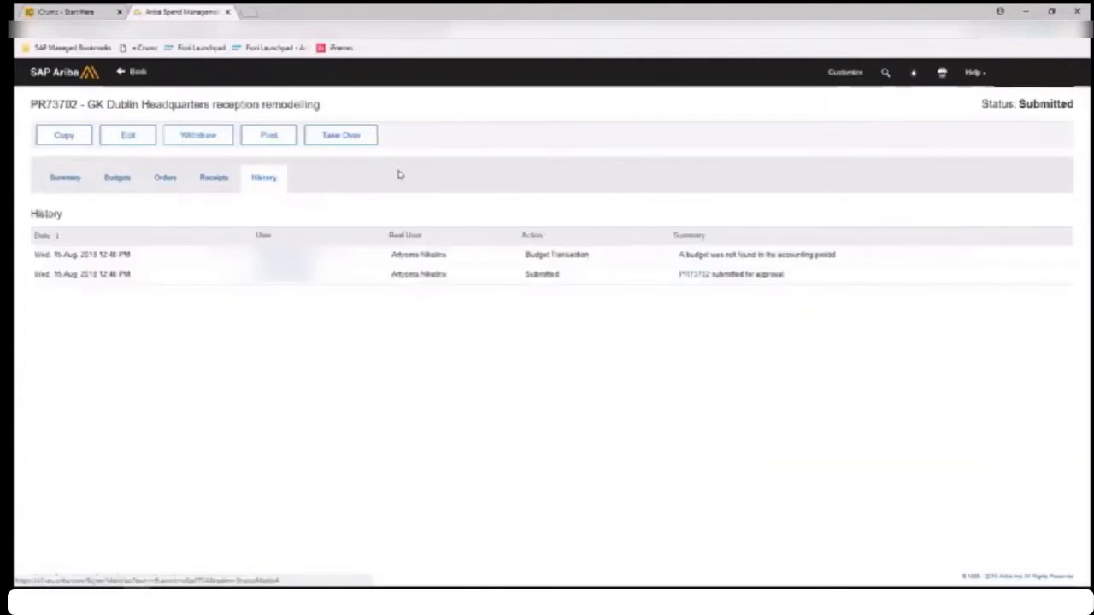
pyautogui.moveTo(833, 259); pyautogui.dragTo(378, 251)
pyautogui.click(701, 140)
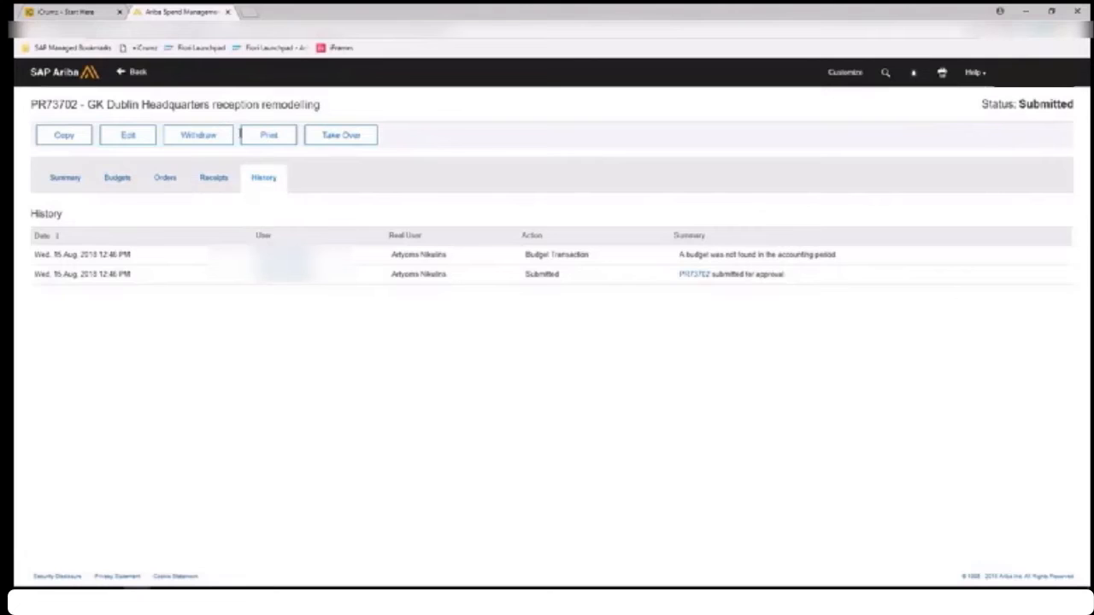
# - Switch to the administrator's Ariba window and open the Customization Manager parameters in Core Administration
pyautogui.hotkey('alt', 'Tab')
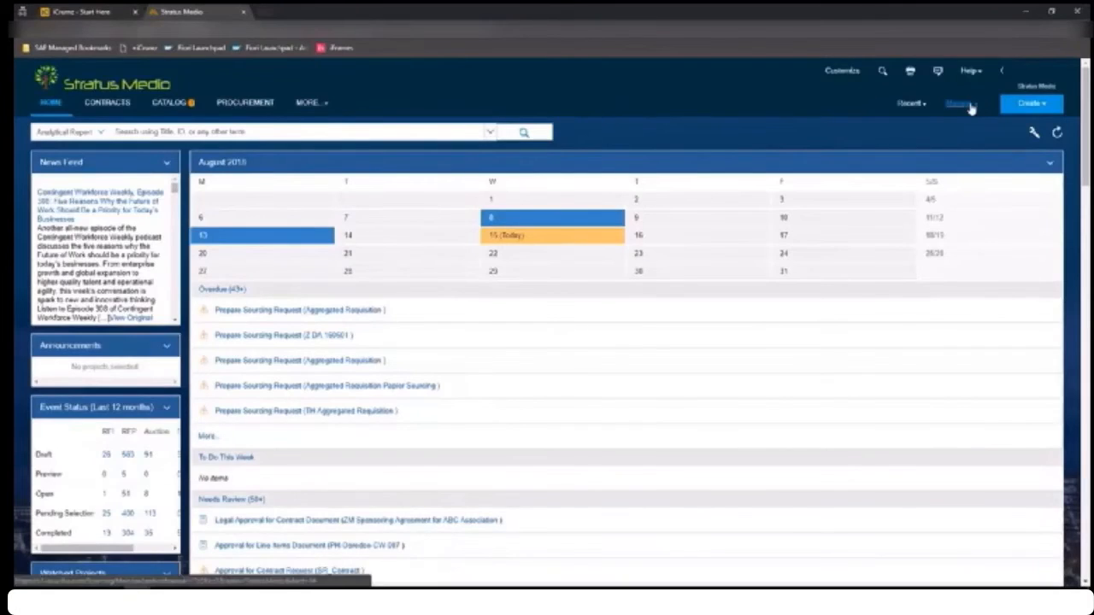
pyautogui.click(964, 104)
pyautogui.click(863, 218)
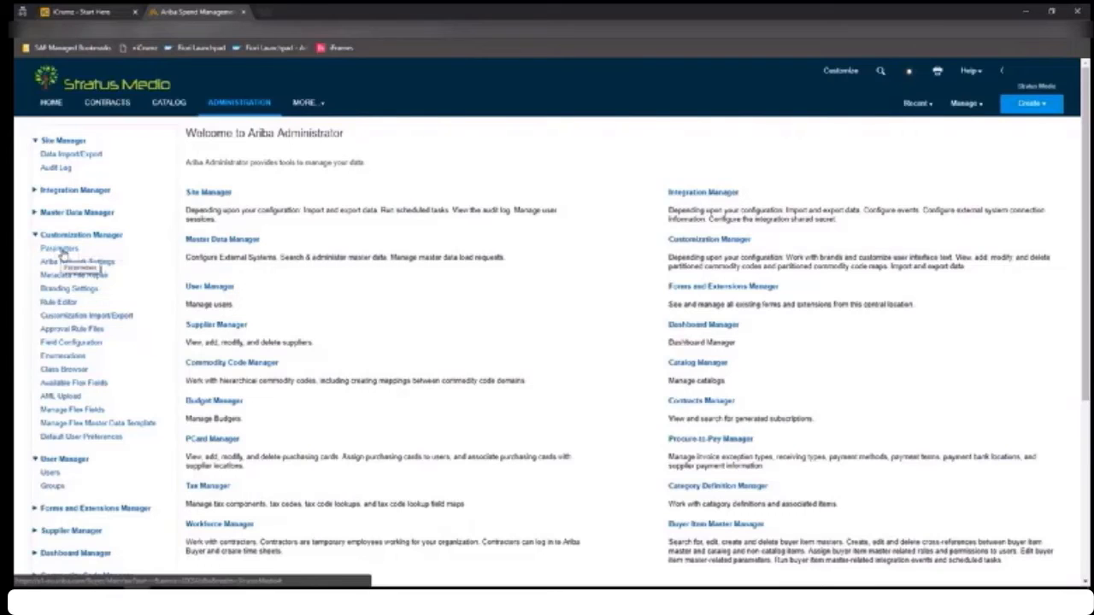
pyautogui.click(62, 252)
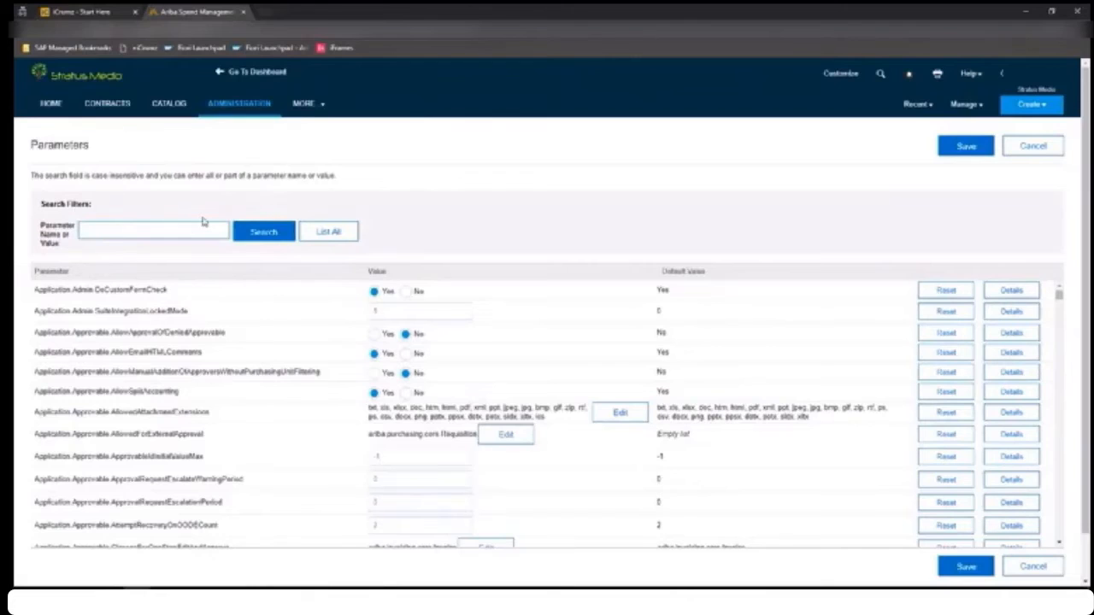
# - Search the parameters for "allowteam" and examine the Application.Common.AllowTeamShopping setting
pyautogui.write('allowteam')
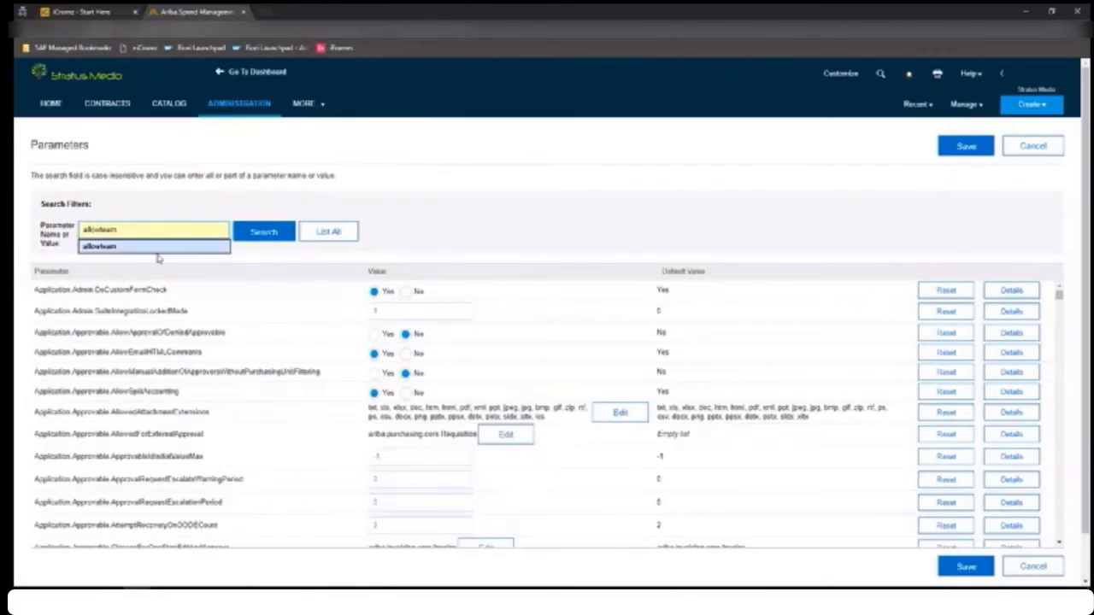
pyautogui.click(205, 247)
pyautogui.click(267, 236)
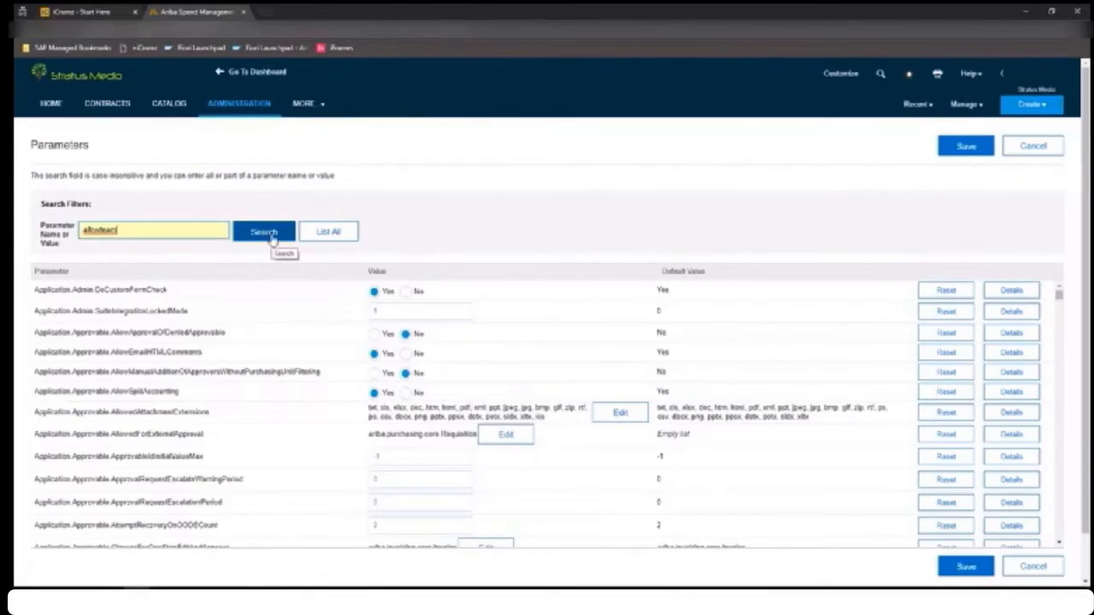
pyautogui.click(271, 236)
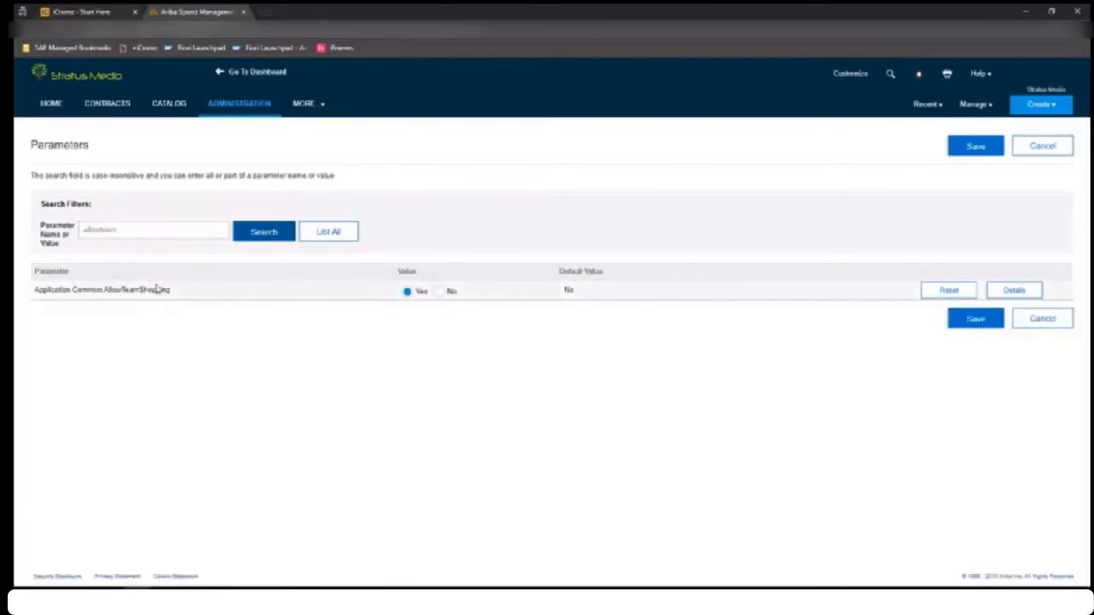
pyautogui.moveTo(169, 292); pyautogui.dragTo(106, 293)
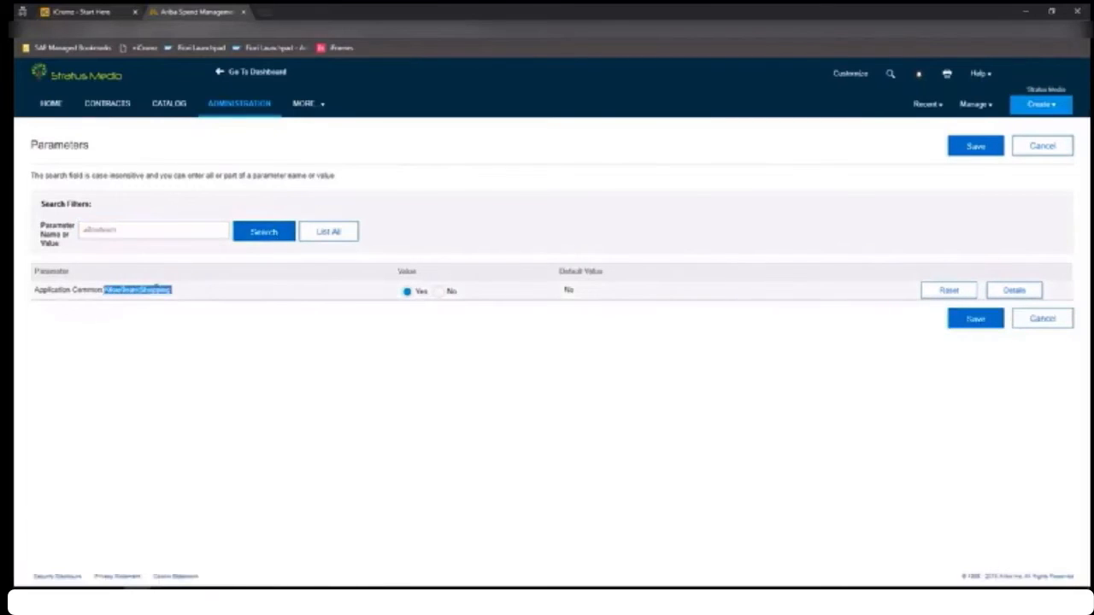
pyautogui.click(214, 293)
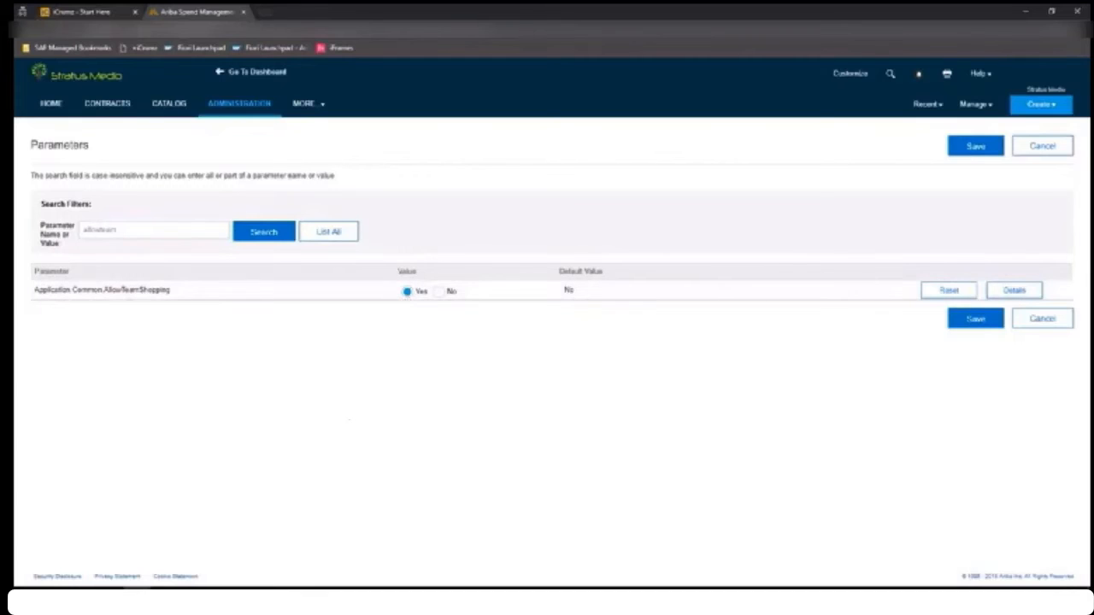
# - Bring up the TeamShoppingCart suggestion in the parameter search, then dismiss it without searching
pyautogui.doubleClick(165, 224)
pyautogui.write('t')
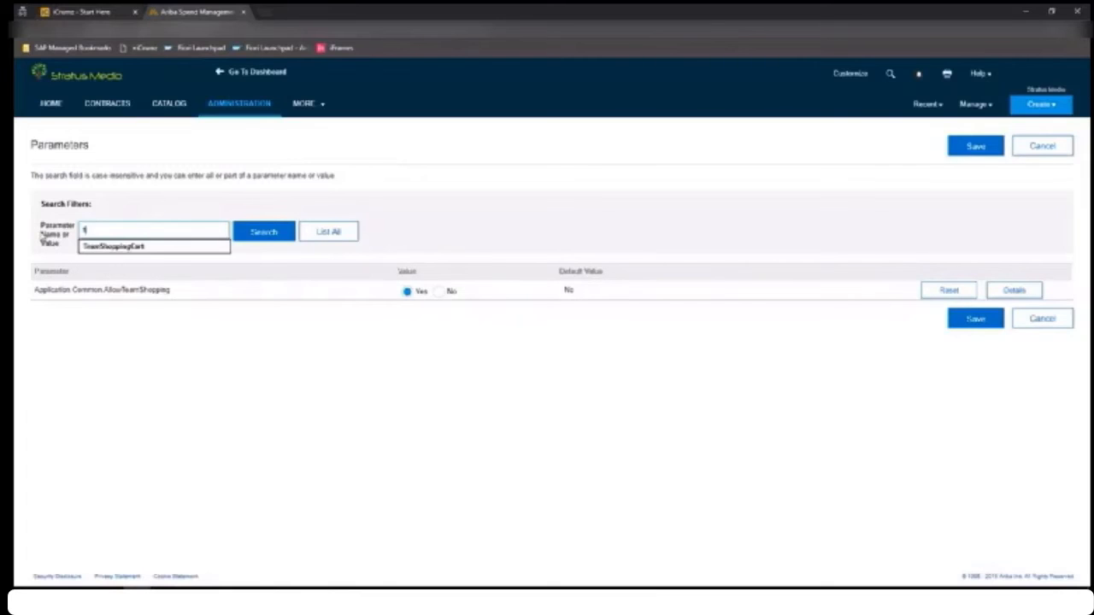
pyautogui.click(141, 247)
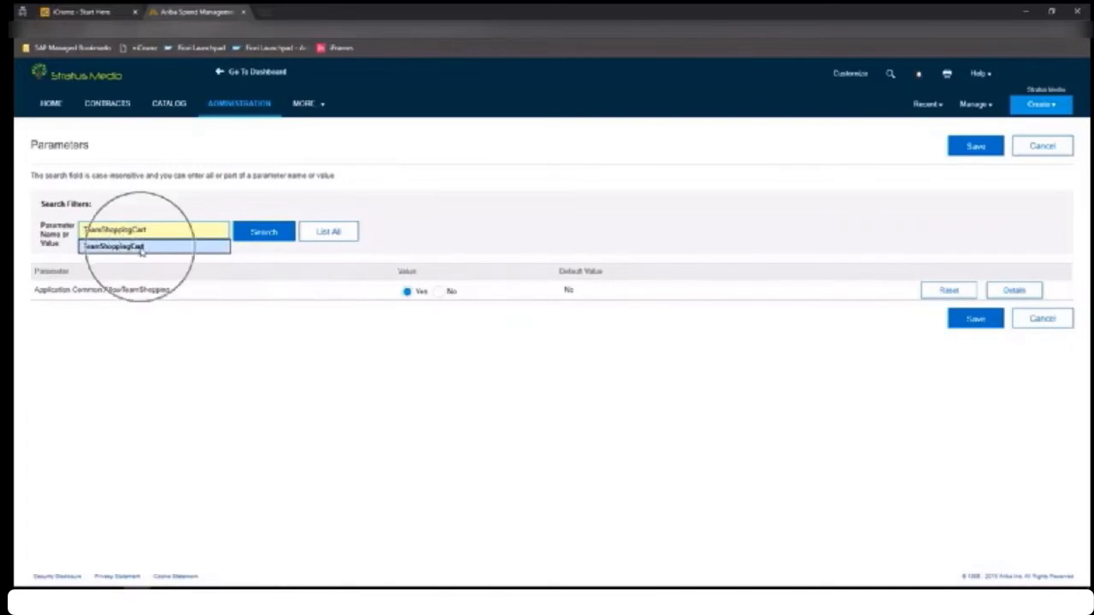
pyautogui.click(141, 247)
pyautogui.click(141, 247)
pyautogui.click(141, 246)
pyautogui.click(141, 247)
pyautogui.click(141, 247)
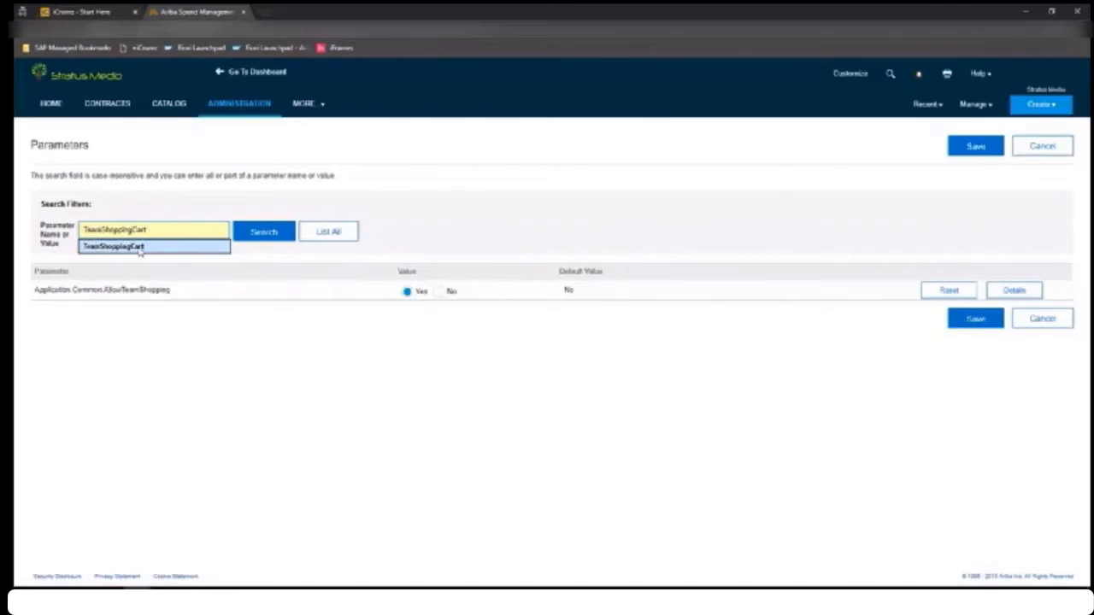
pyautogui.click(730, 247)
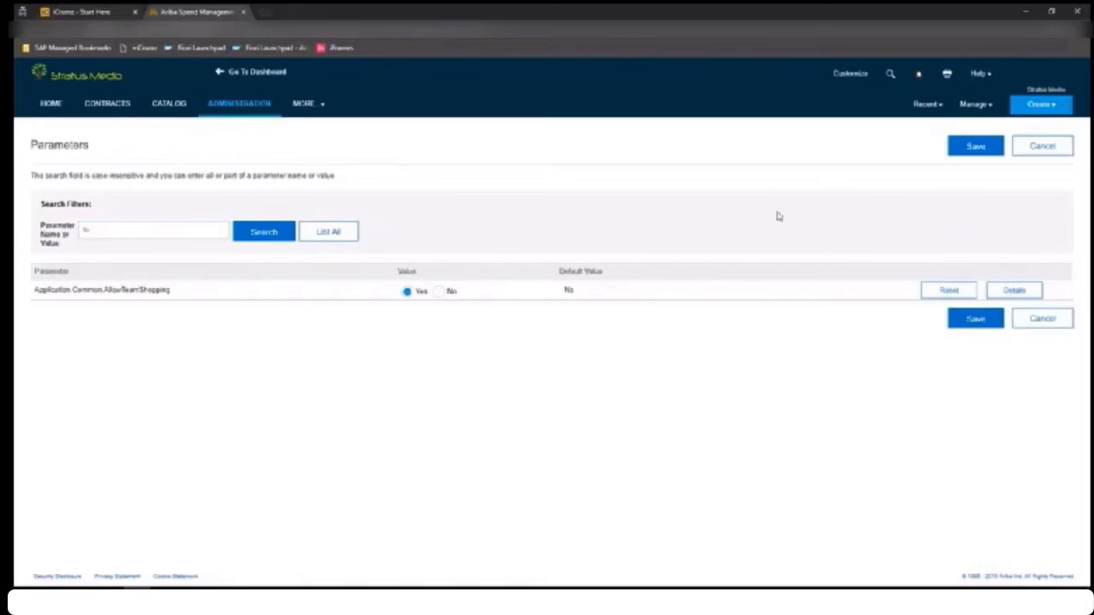
# - Open the approval process management page and search for processes with the approvable type Receipt
pyautogui.click(975, 104)
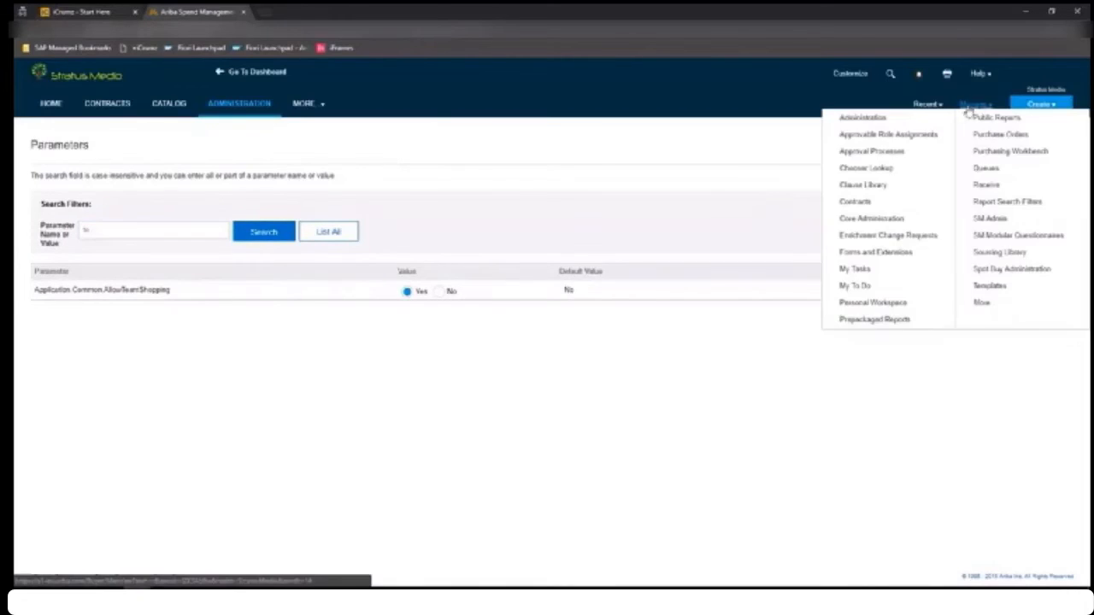
pyautogui.click(880, 150)
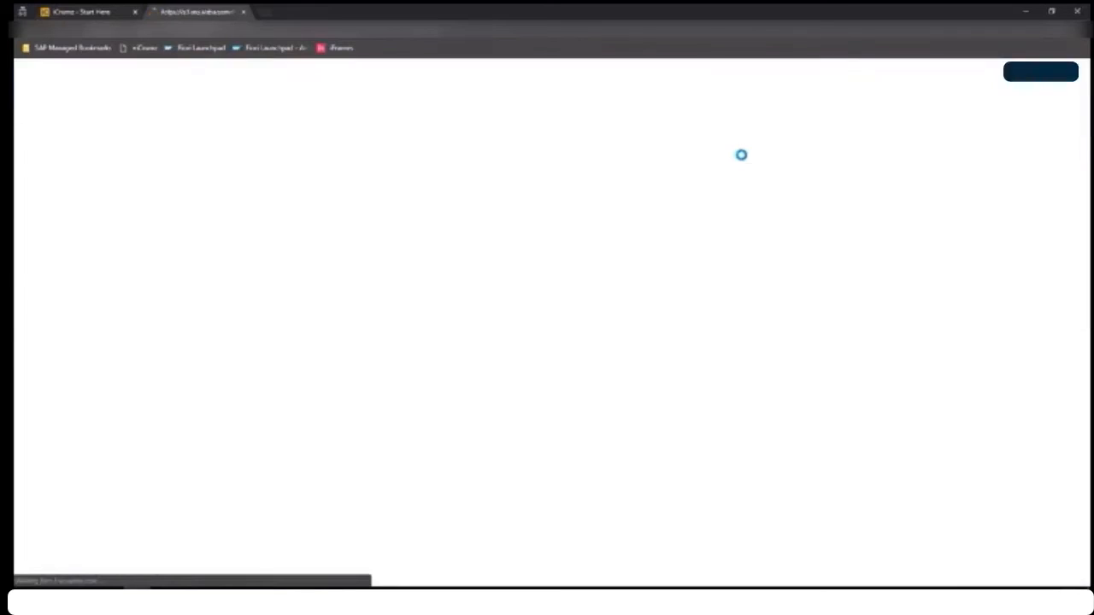
pyautogui.click(786, 236)
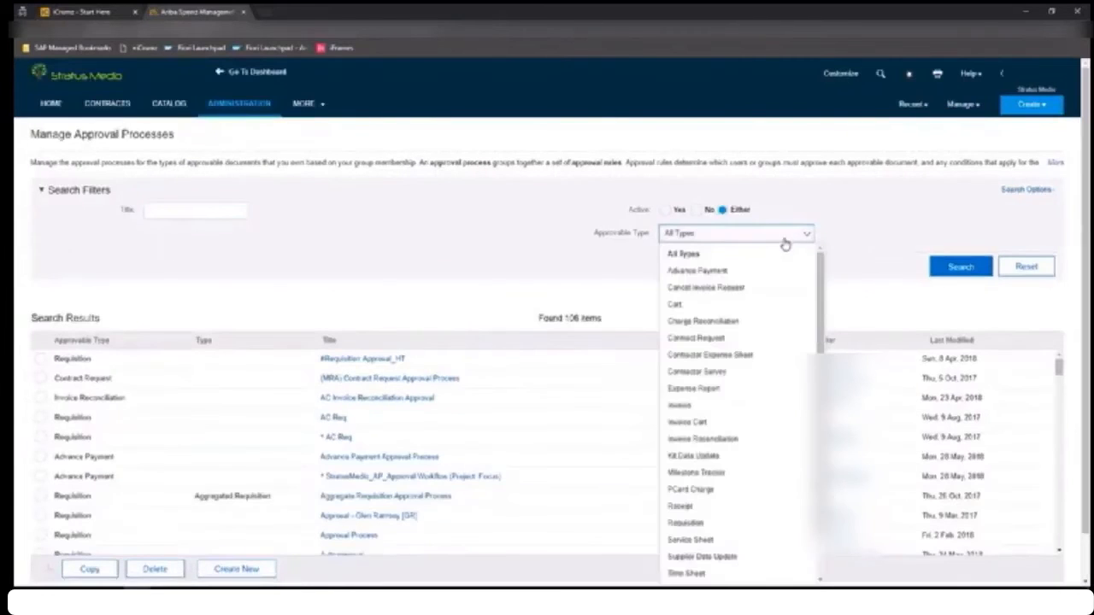
pyautogui.click(698, 508)
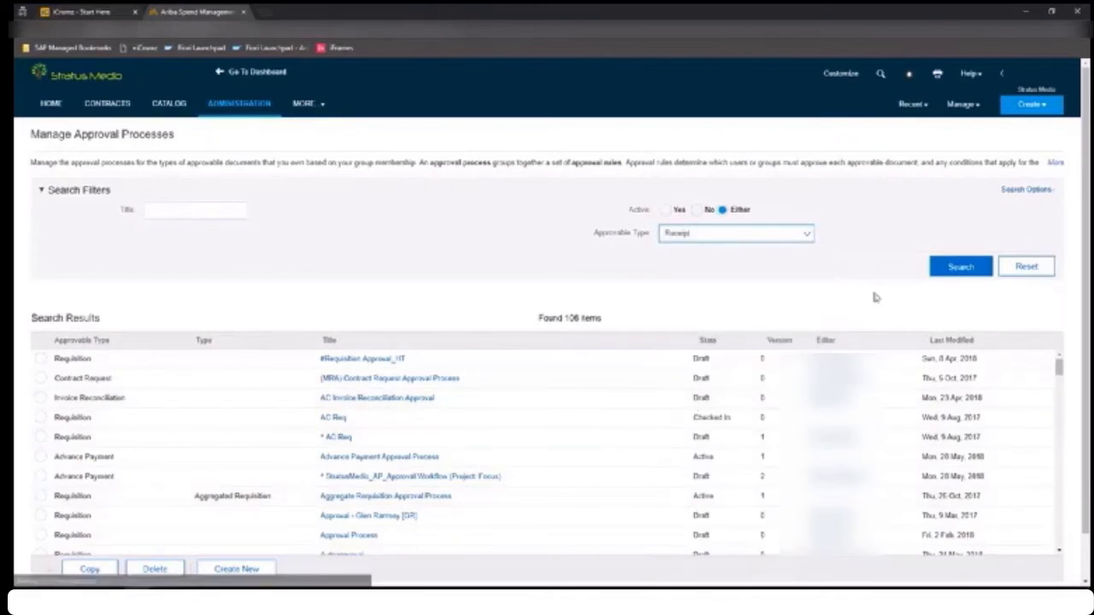
pyautogui.click(961, 266)
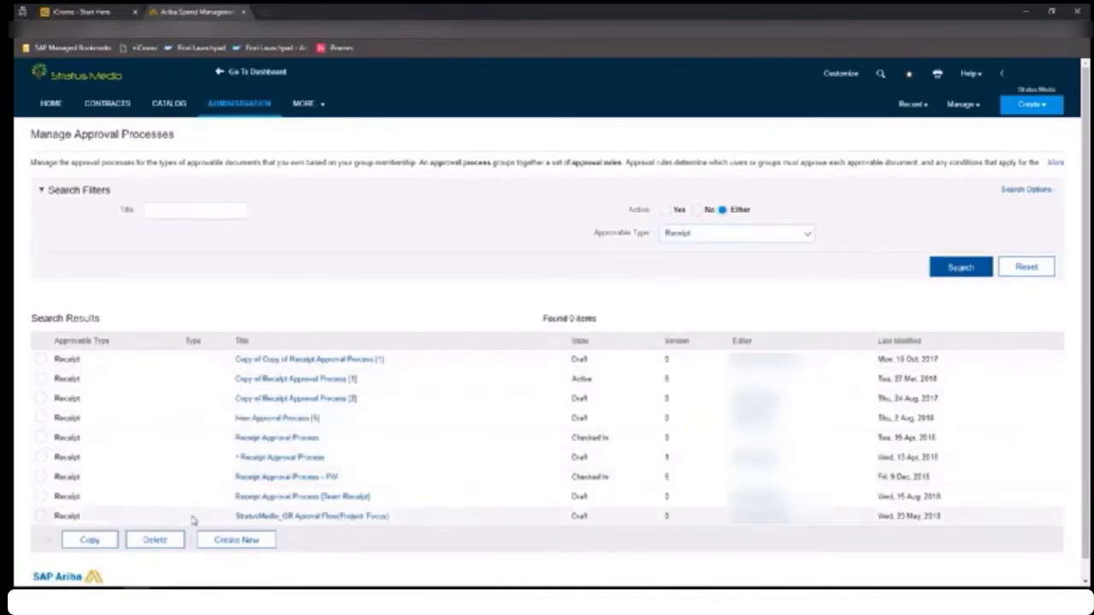
# - Open Receipt Approval Process [Team Receipt] and examine the condition and action of its Requester's Team rule
pyautogui.click(292, 500)
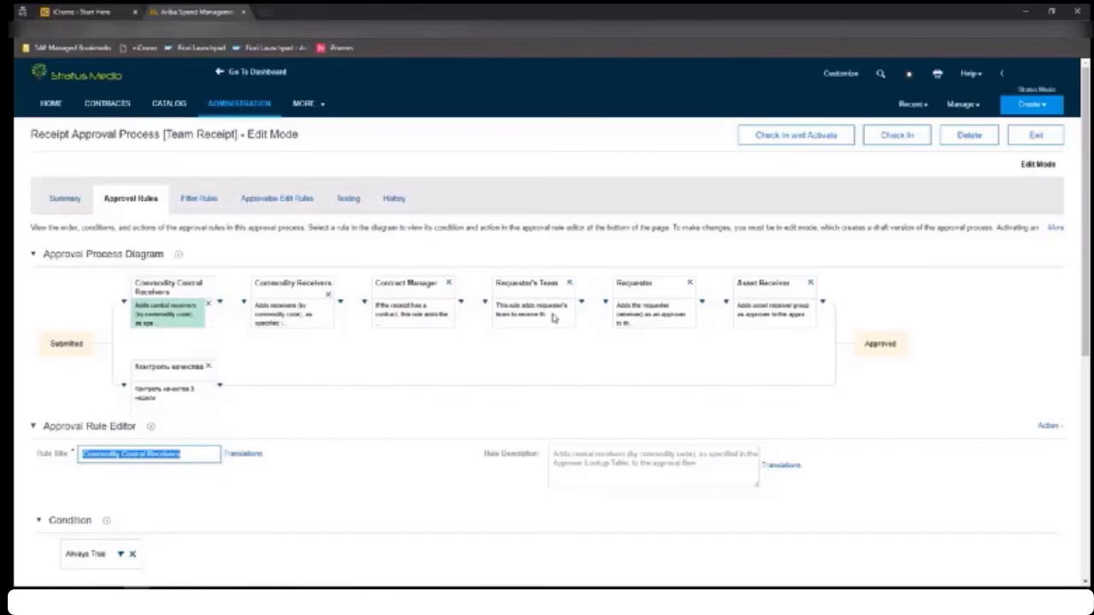
pyautogui.scroll(-3, 512, 333)
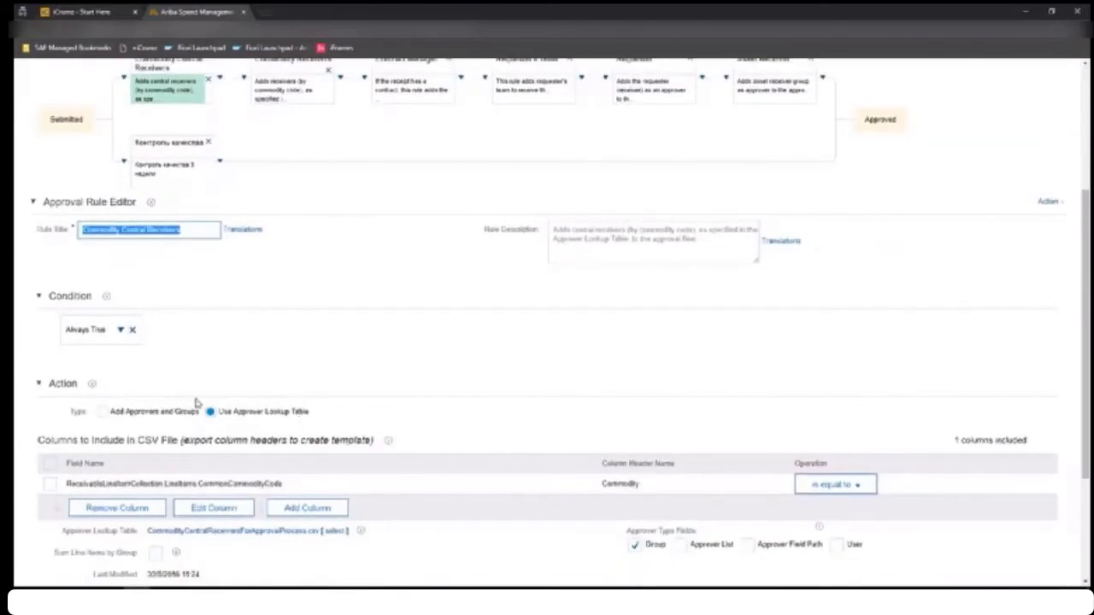
pyautogui.scroll(2, 199, 399)
pyautogui.click(562, 177)
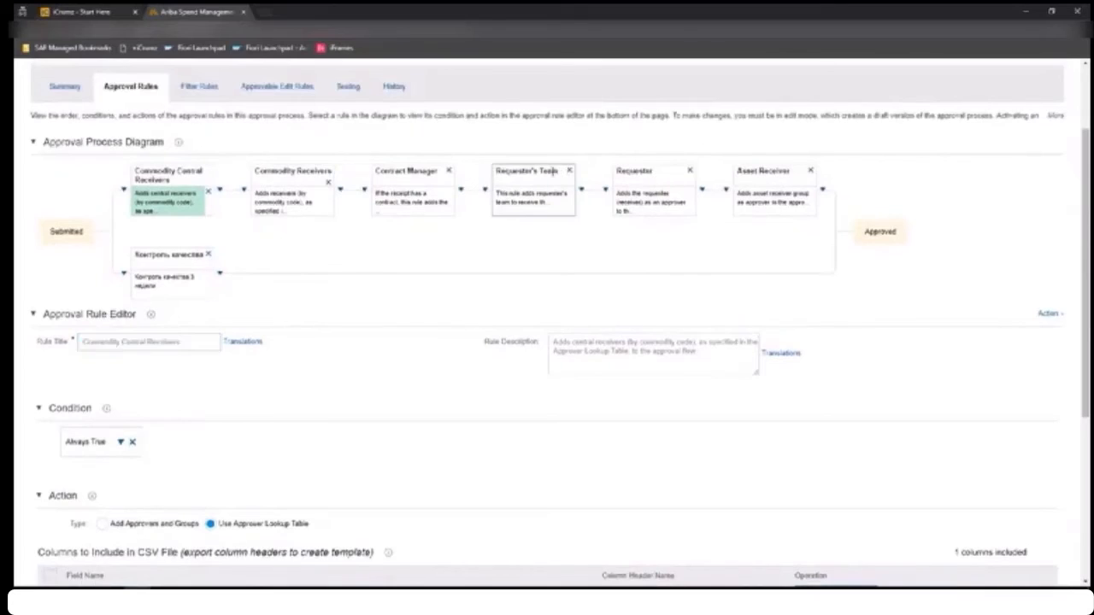
pyautogui.scroll(-1, 229, 362)
pyautogui.scroll(-1, 229, 363)
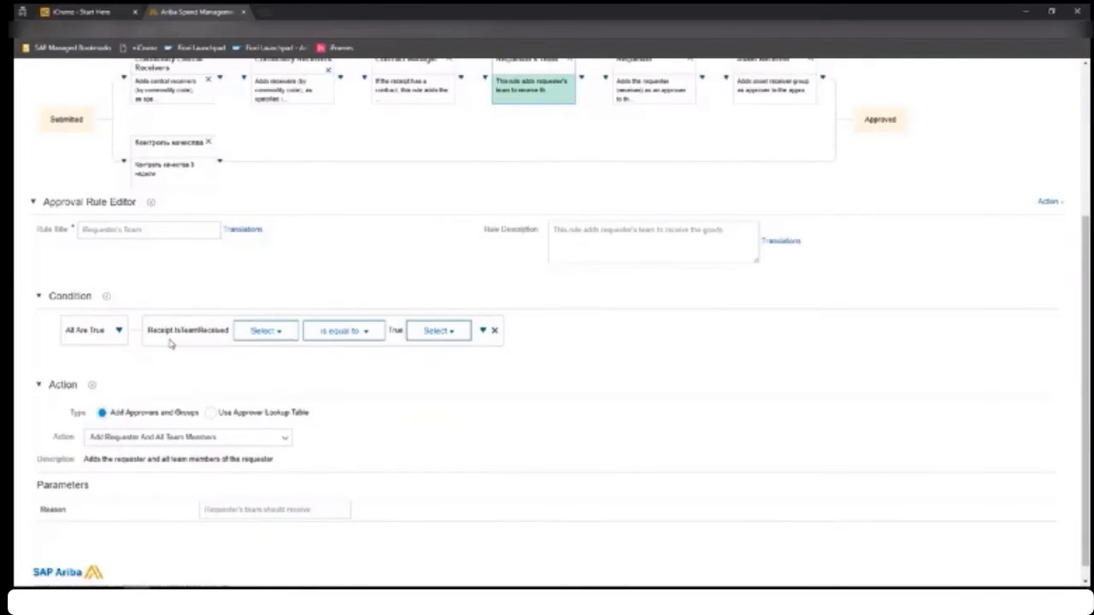
pyautogui.click(249, 337)
pyautogui.click(190, 438)
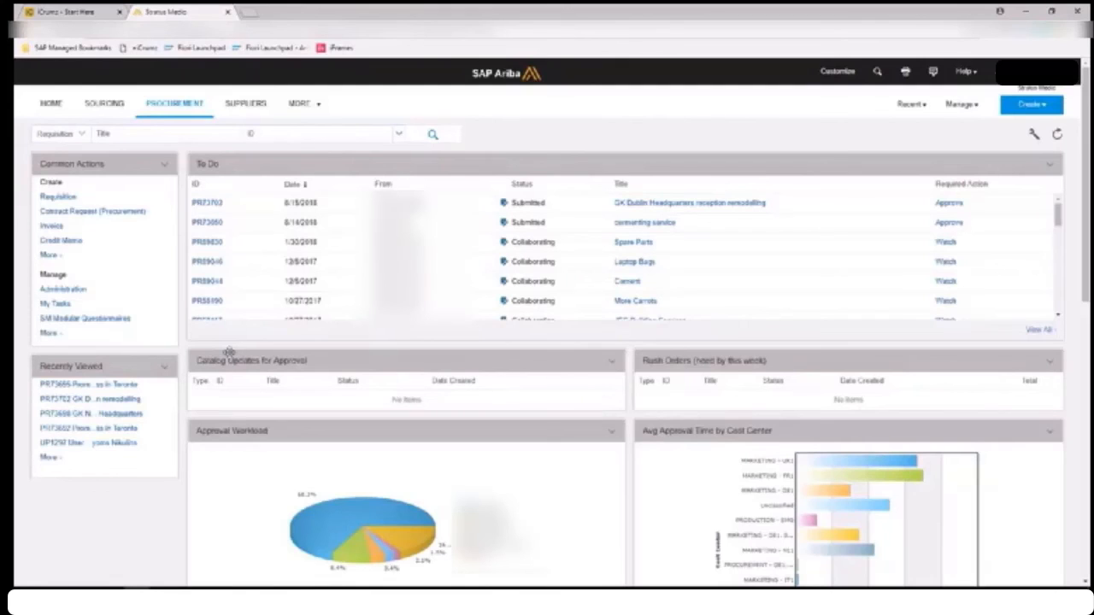
# - Add the Is Team Received filter to the requisition search, set it to Yes and run the search
pyautogui.click(433, 137)
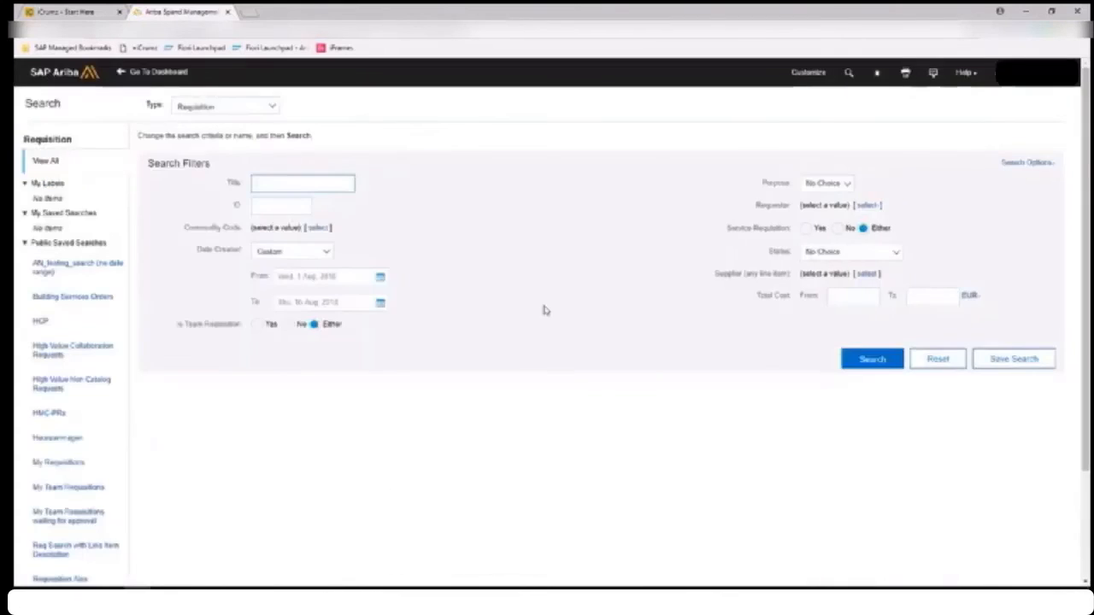
pyautogui.click(1030, 167)
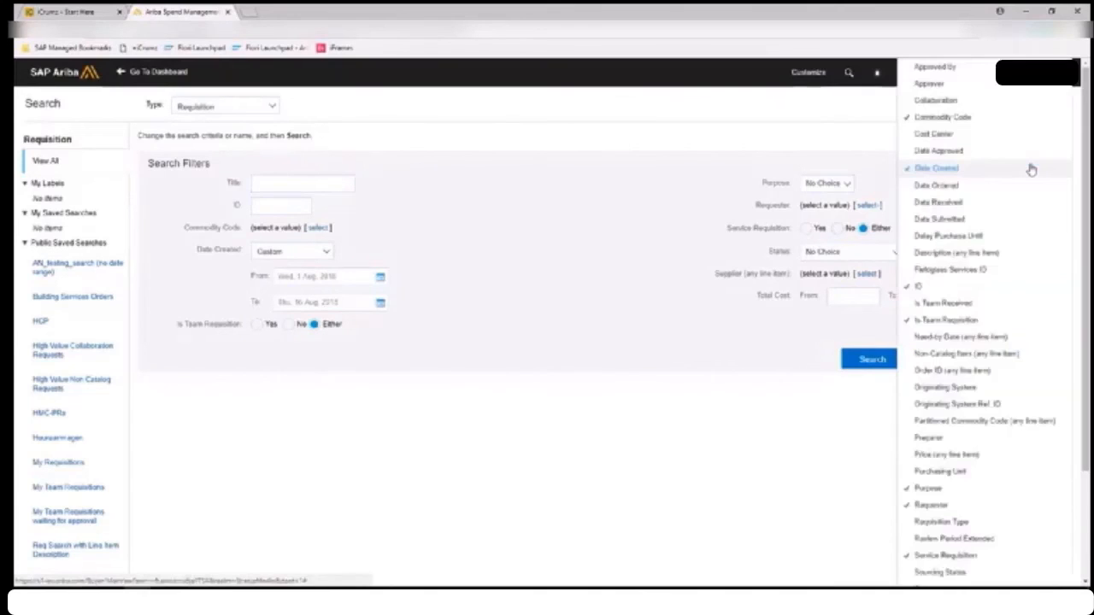
pyautogui.click(945, 304)
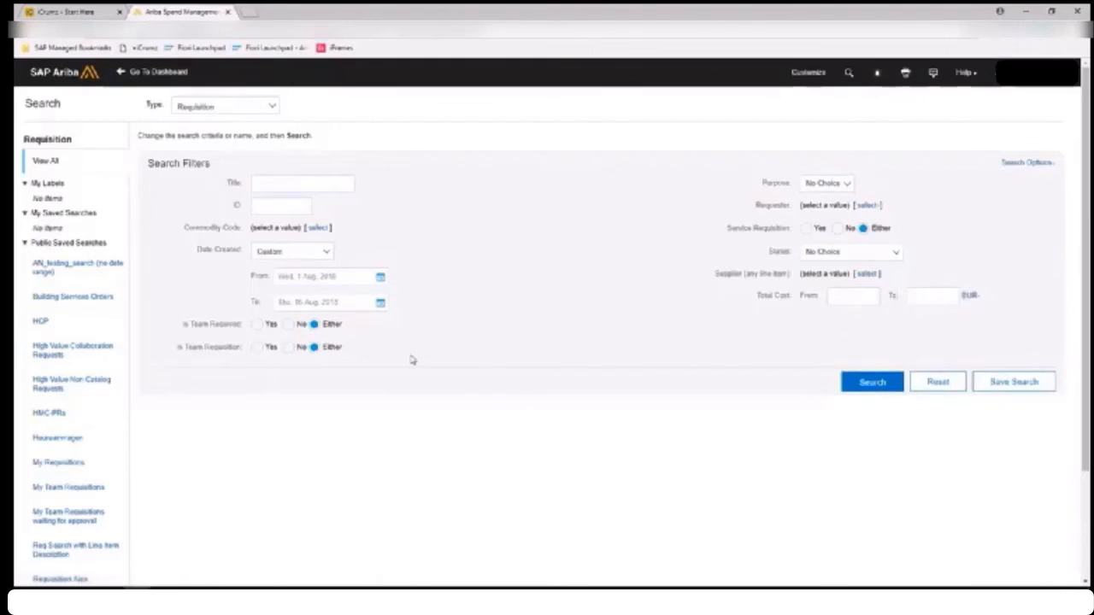
pyautogui.click(257, 325)
pyautogui.click(867, 383)
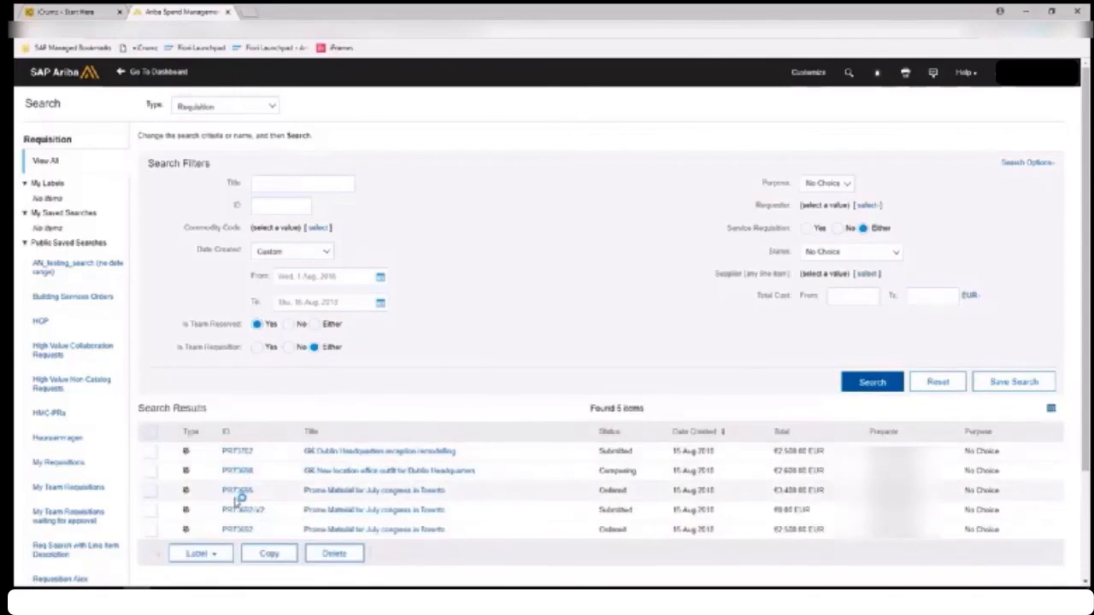
# - Open the ordered €3,400 requisition "Promo Material for July congress in Toronto" and start receiving its items
pyautogui.click(611, 492)
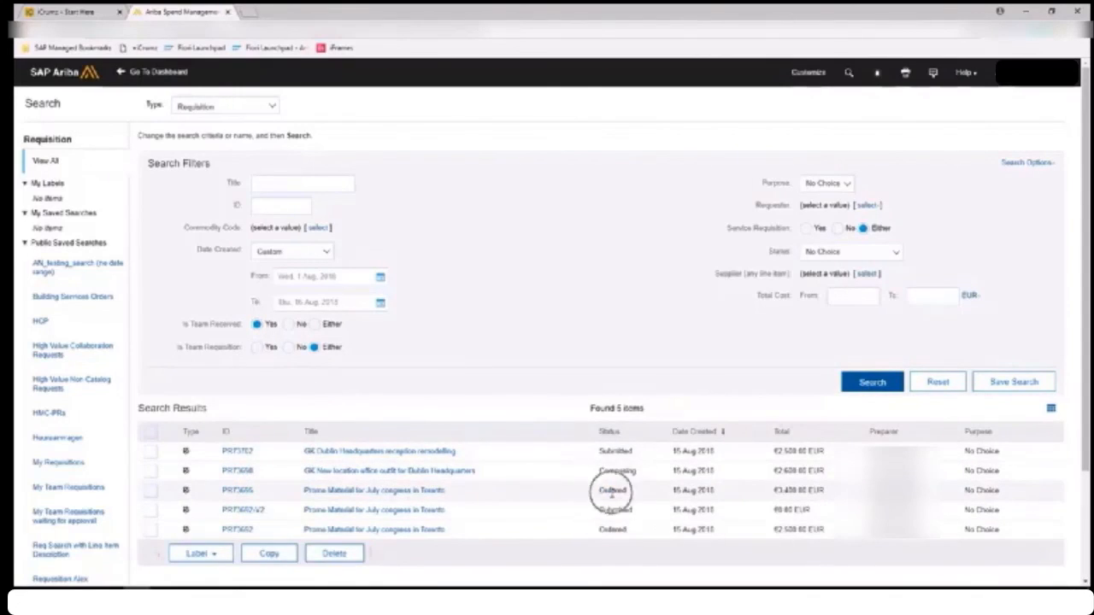
pyautogui.click(234, 491)
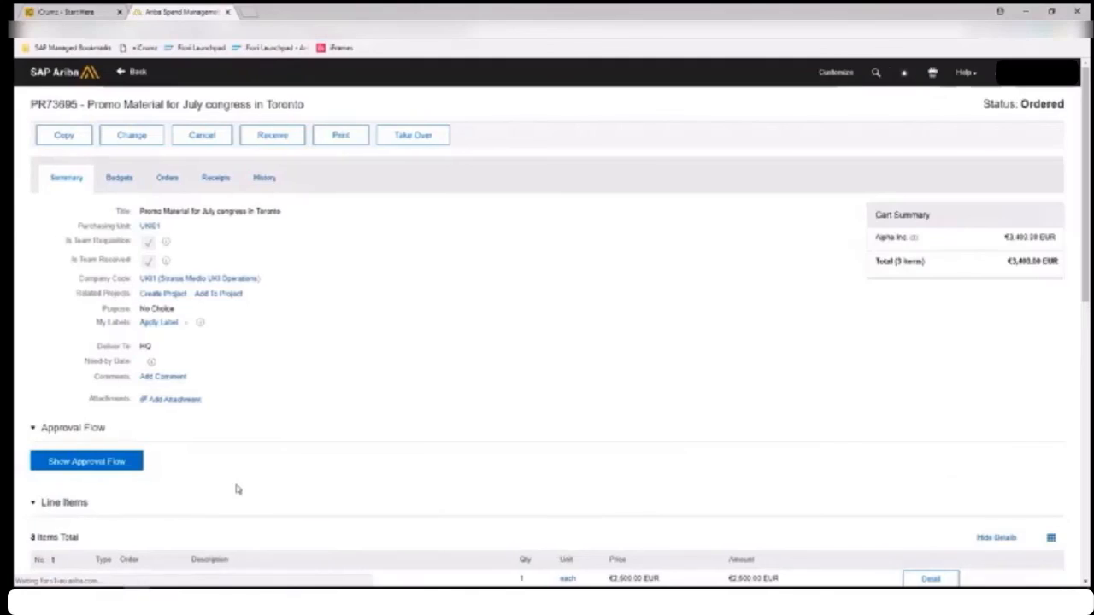
pyautogui.click(283, 146)
pyautogui.click(285, 148)
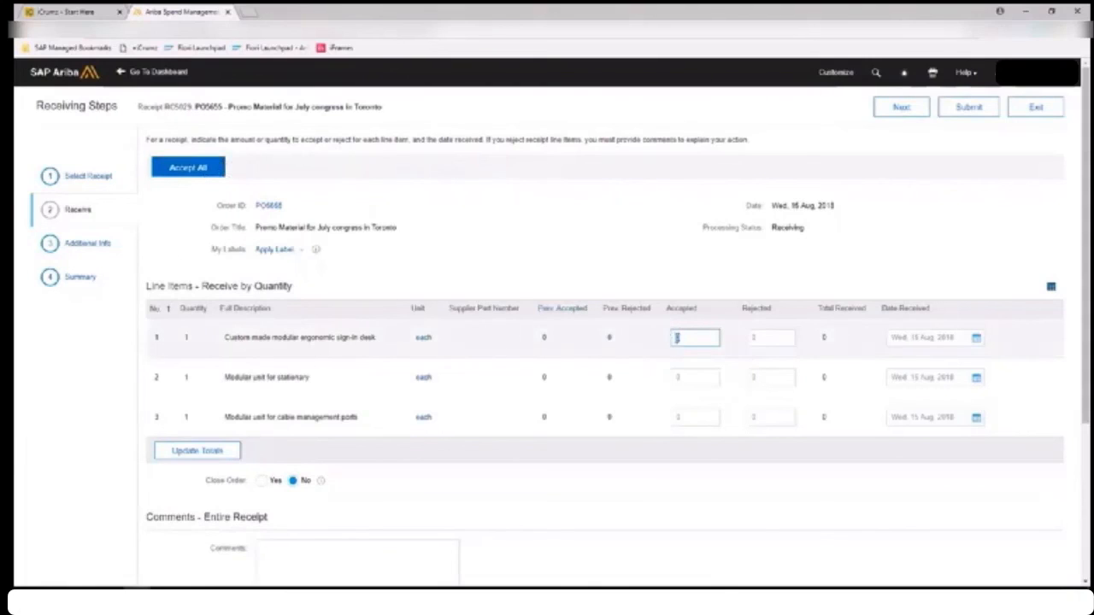
# - Set the accepted quantity of the custom made modular ergonomic sign-in desk to 1, update the totals and review the receipt's approval flow
pyautogui.write('1')
pyautogui.click(195, 450)
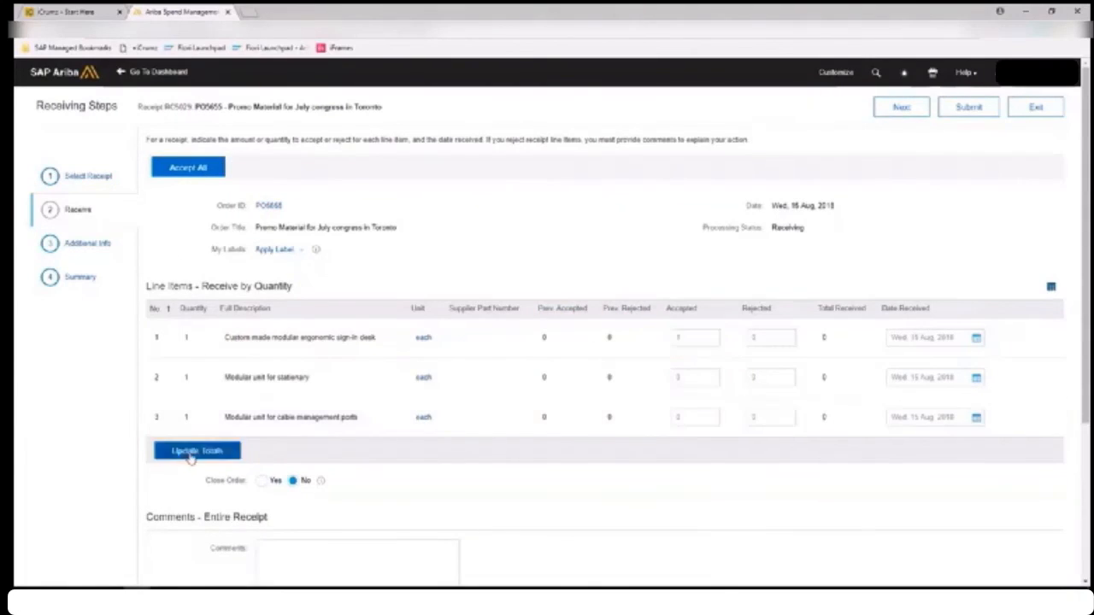
pyautogui.click(78, 279)
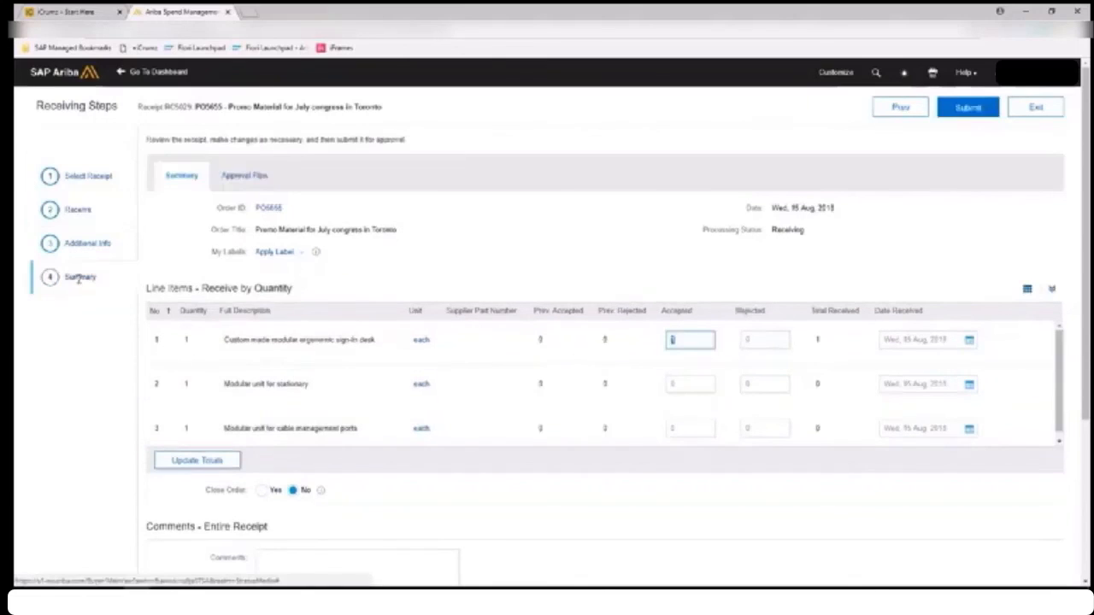
pyautogui.click(246, 177)
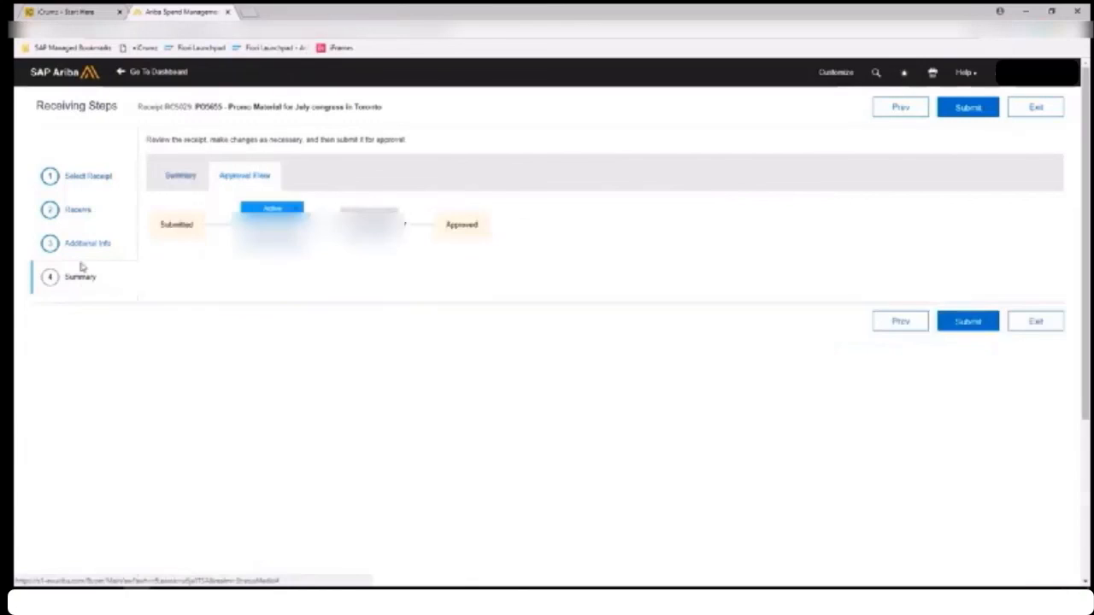